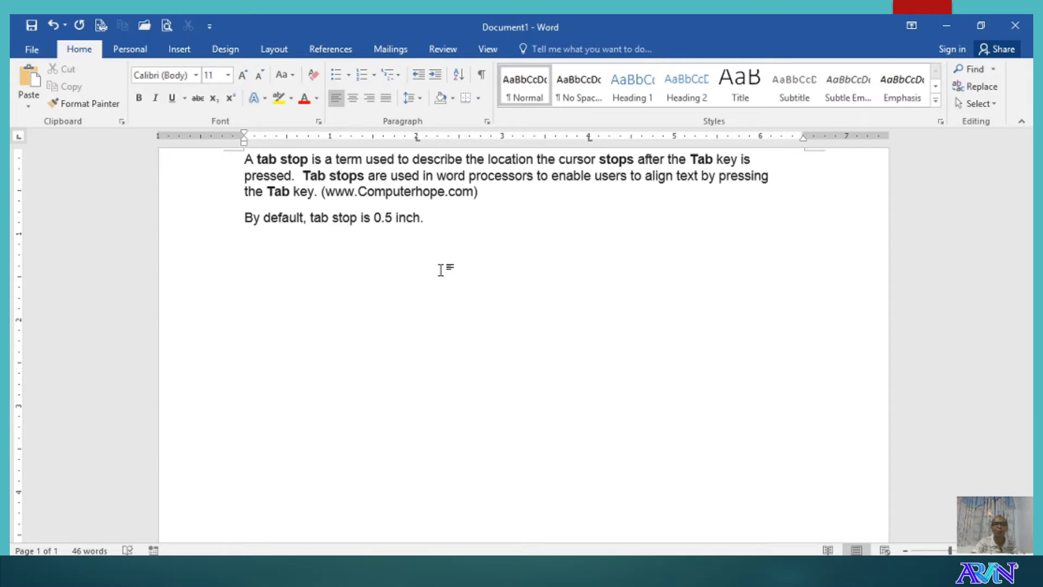
- Delete the 2-inch and 4-inch tab stops by dragging them off the ruler
drag(418, 138, 427, 163)
click(591, 140)
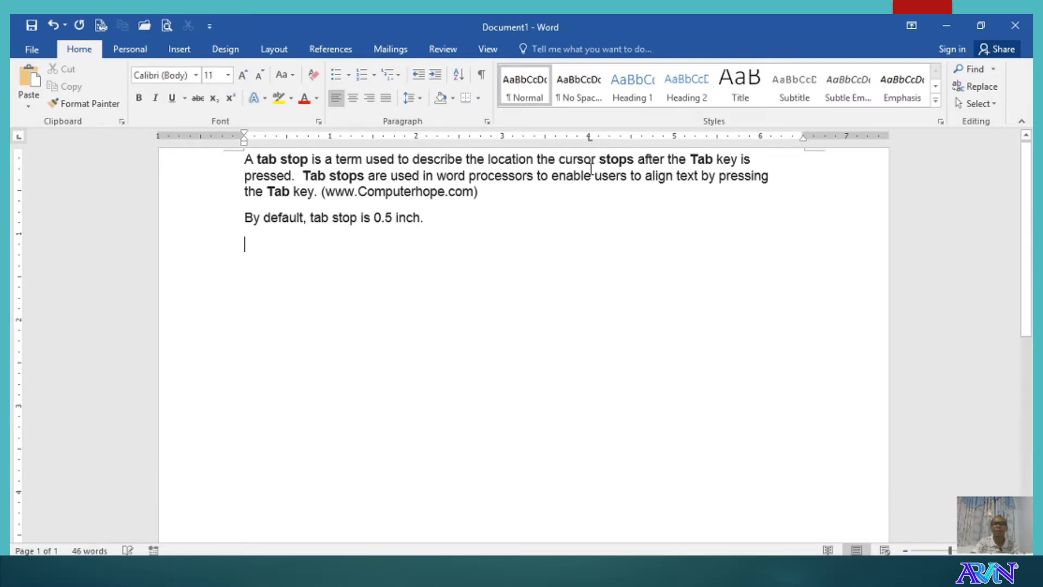
drag(590, 144, 589, 172)
- Set a 2-inch tab, start a new line, and add left tab stops at 3.5 and 5 inches
click(414, 138)
key(Return)
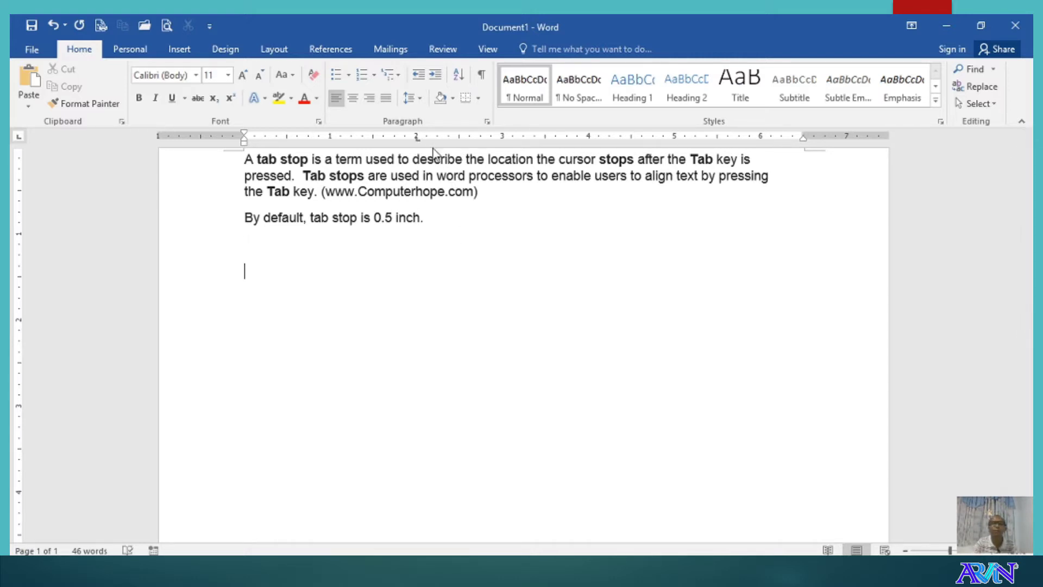
click(545, 139)
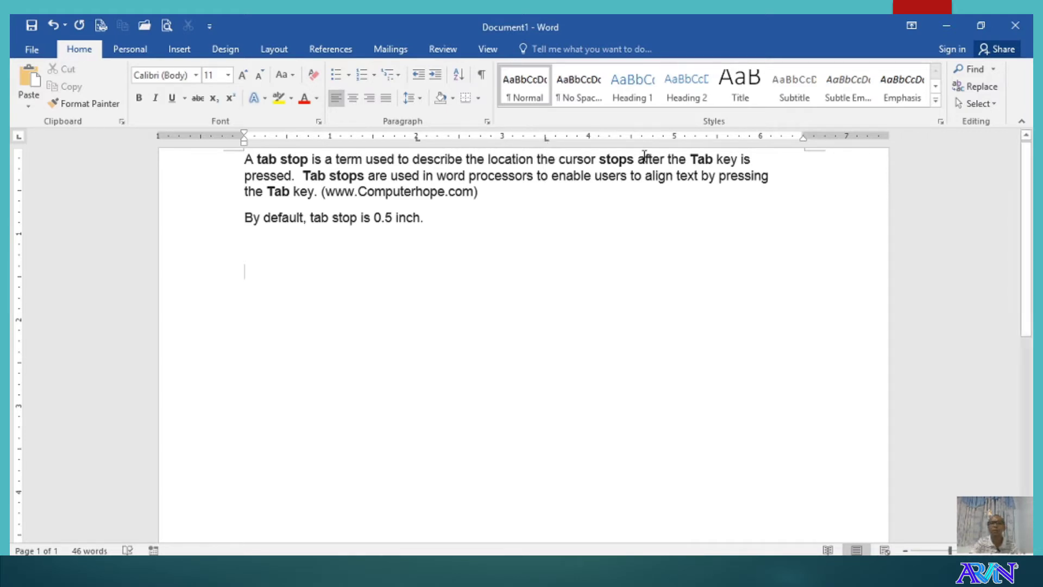
click(674, 139)
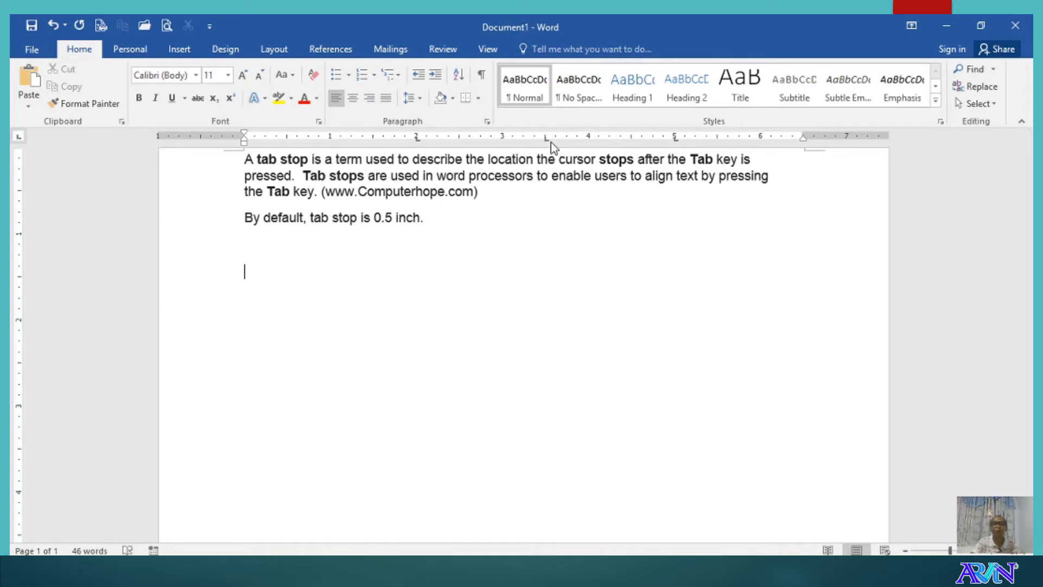
- Bring up the Tabs dialog from Paragraph settings and move it aside
click(486, 122)
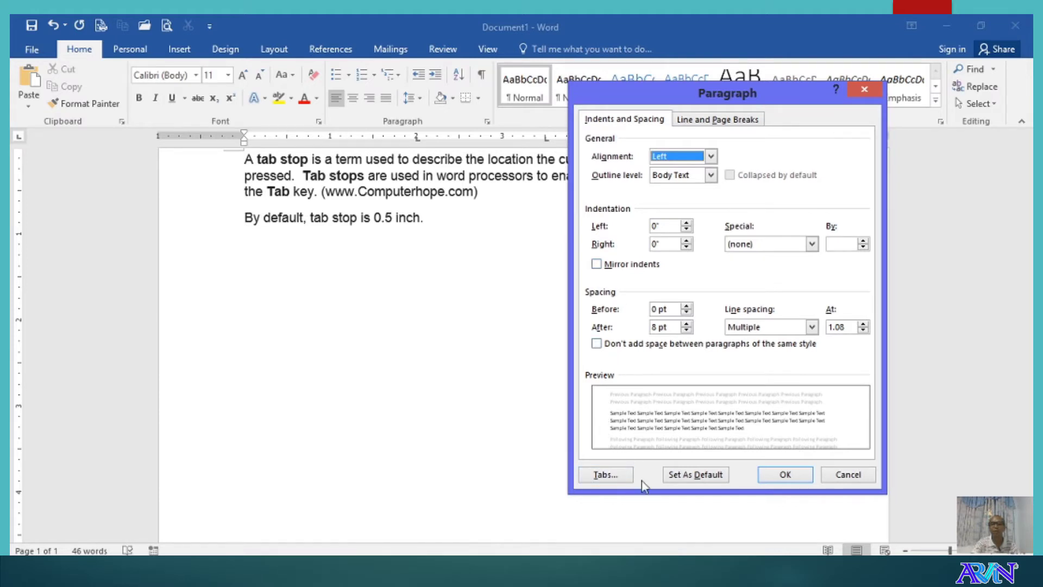
click(607, 475)
drag(542, 178, 568, 172)
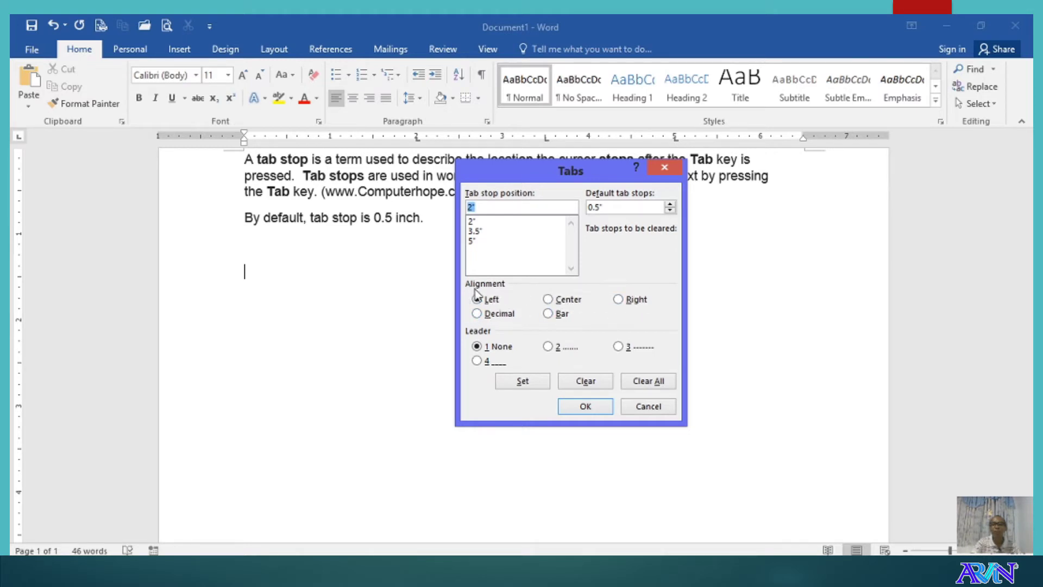
- In the Tabs dialog, change the 3.5" and 5" stops to Center alignment
click(474, 221)
click(473, 230)
click(471, 240)
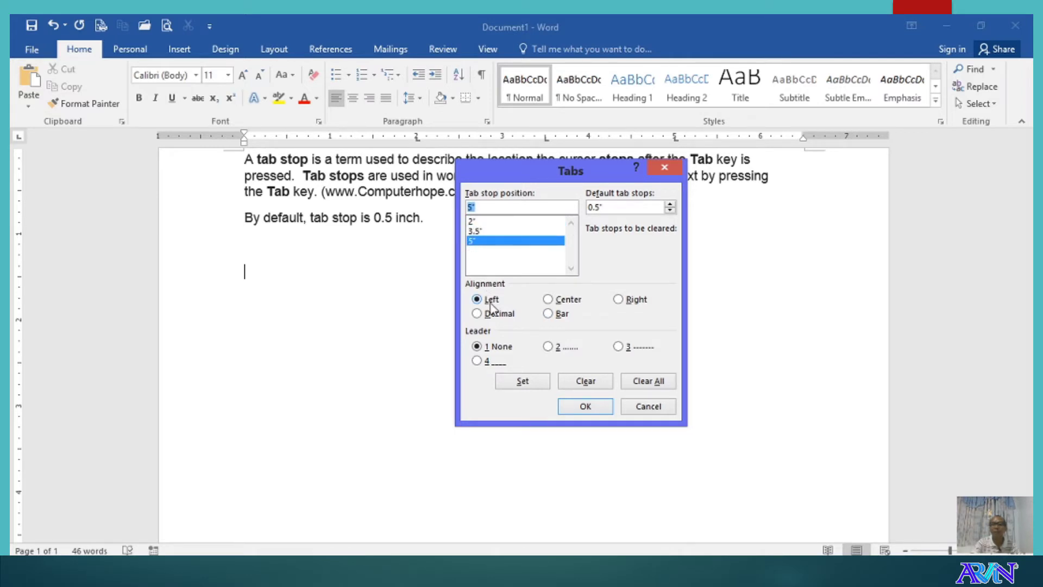
click(482, 232)
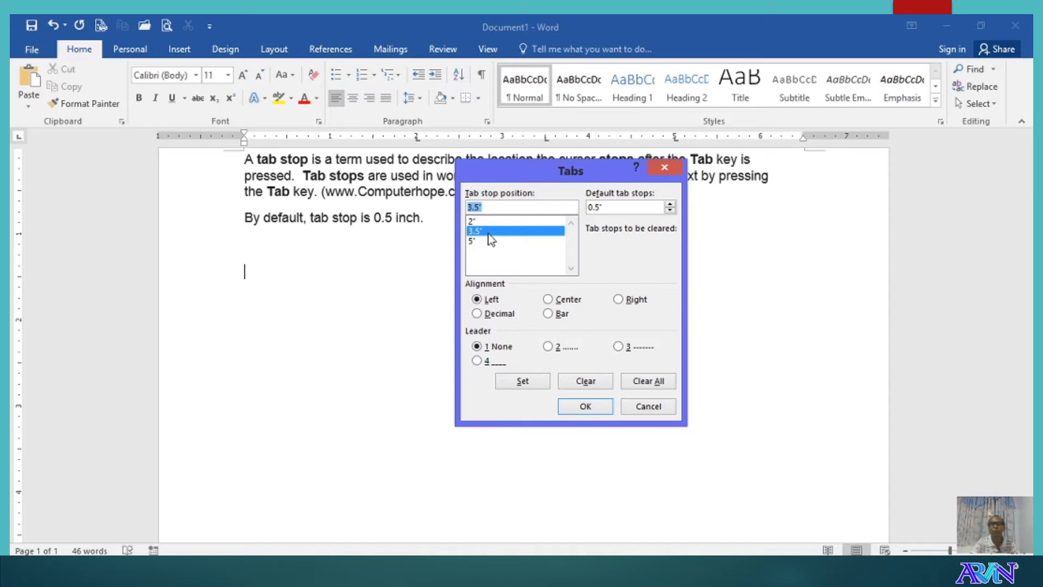
click(549, 301)
click(522, 382)
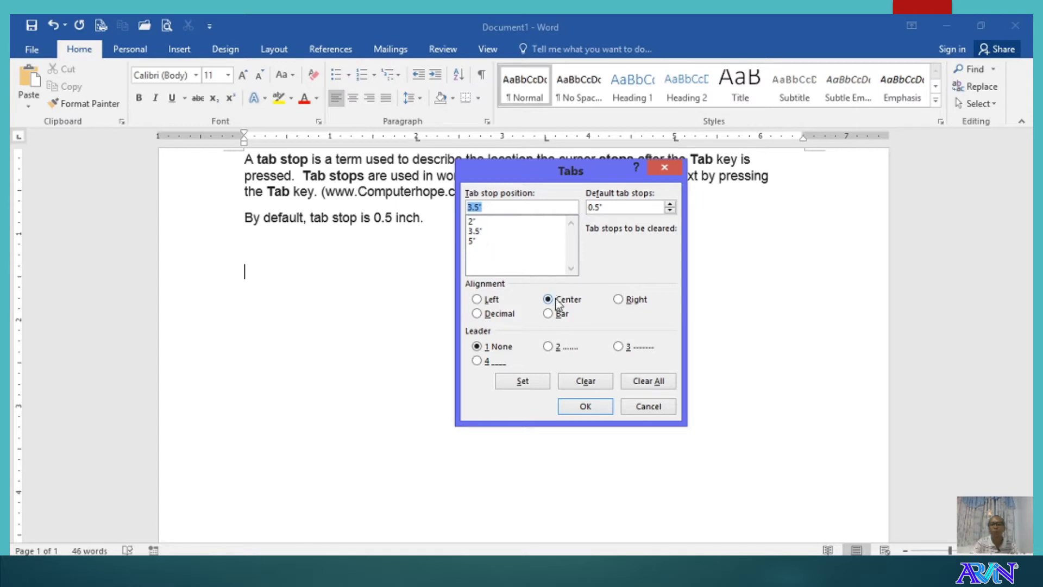
click(470, 241)
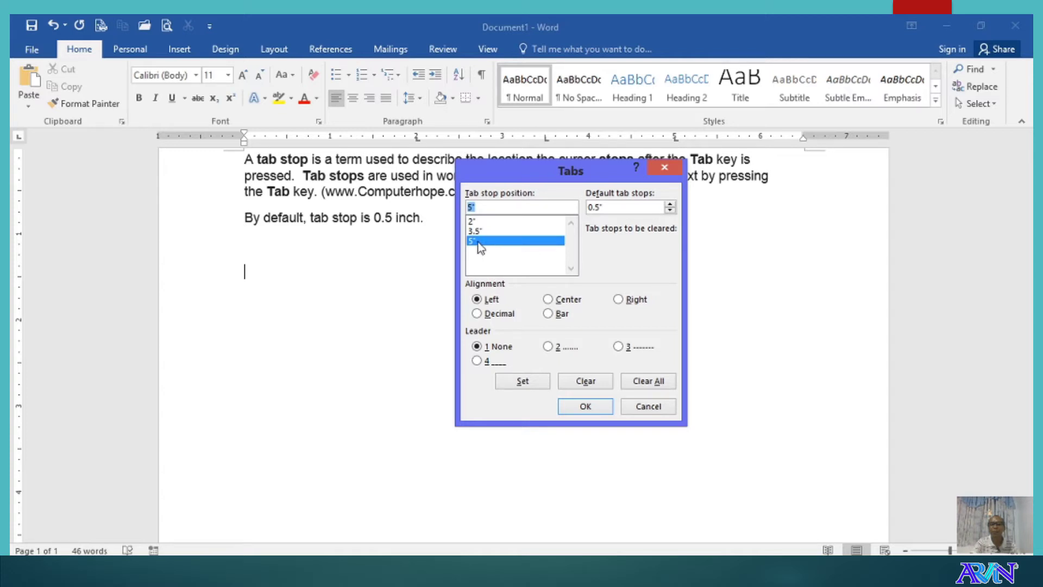
click(549, 300)
click(530, 380)
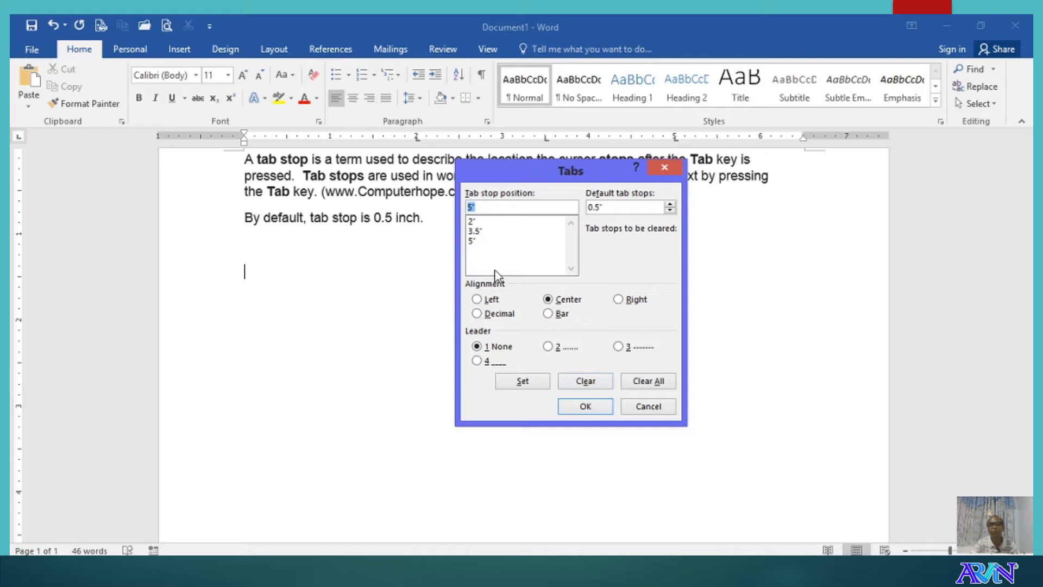
- Clear the 5" tab stop from the Tabs list
click(475, 242)
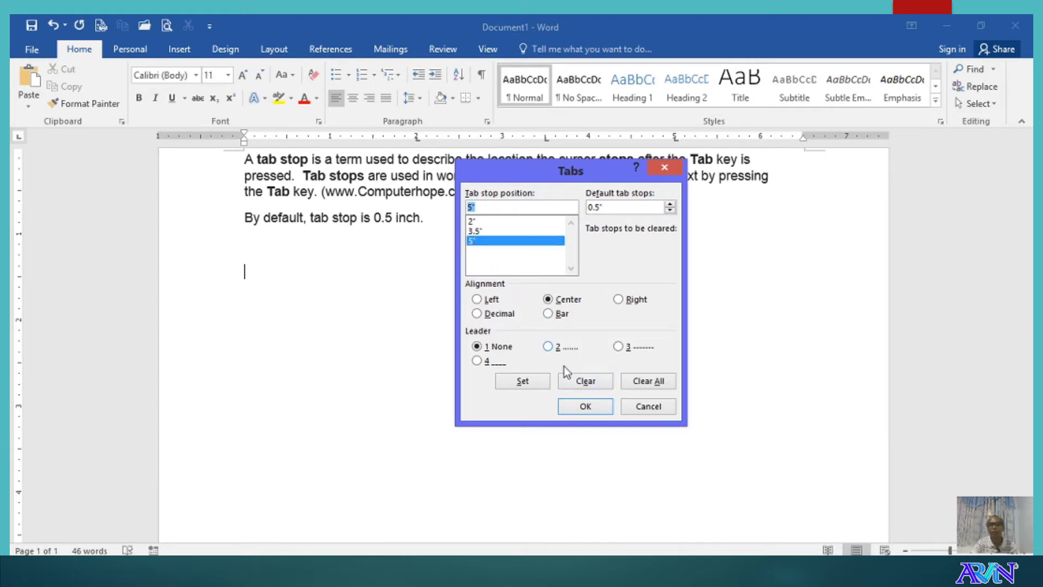
click(575, 382)
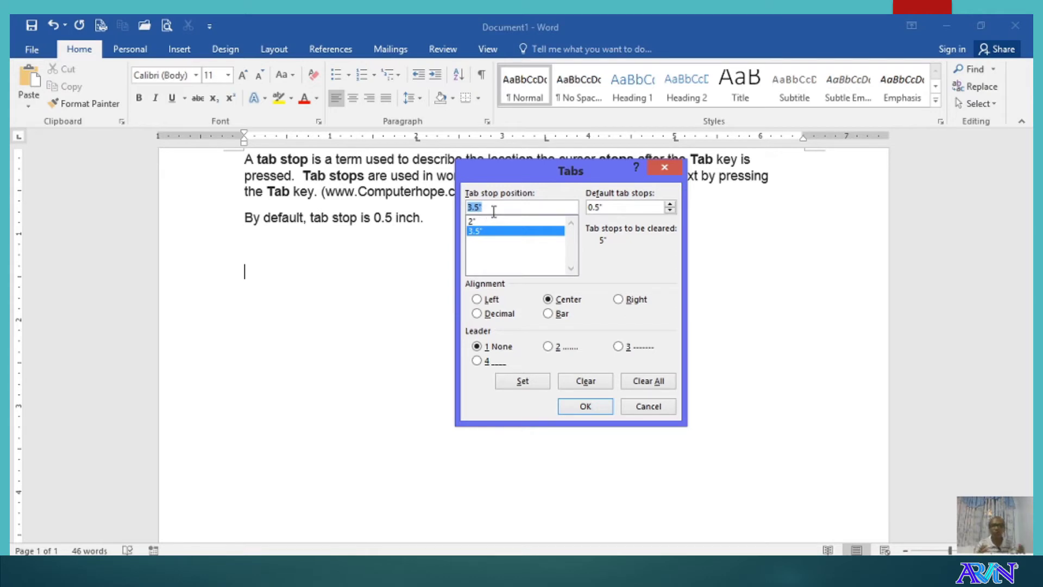
- Set a Left tab stop at 4.5" and a Right tab stop at 5.5" in the Tabs dialog
text(4)
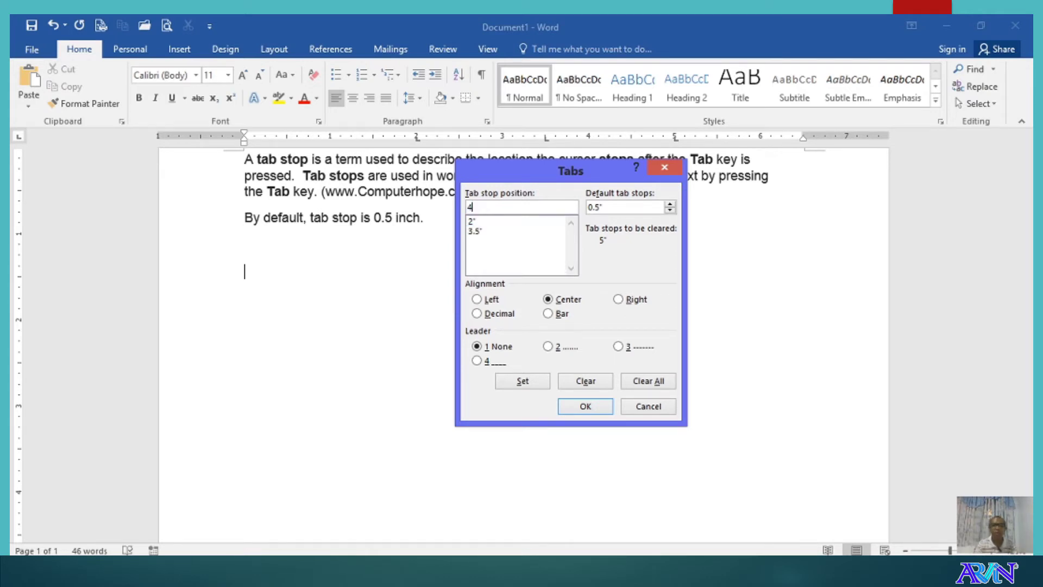
text(.5")
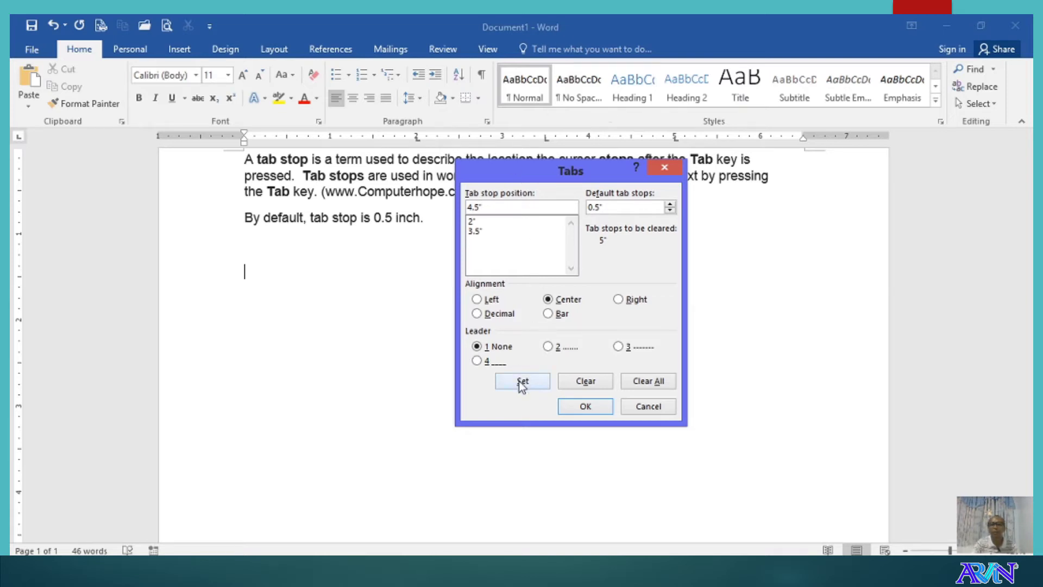
click(478, 300)
click(522, 382)
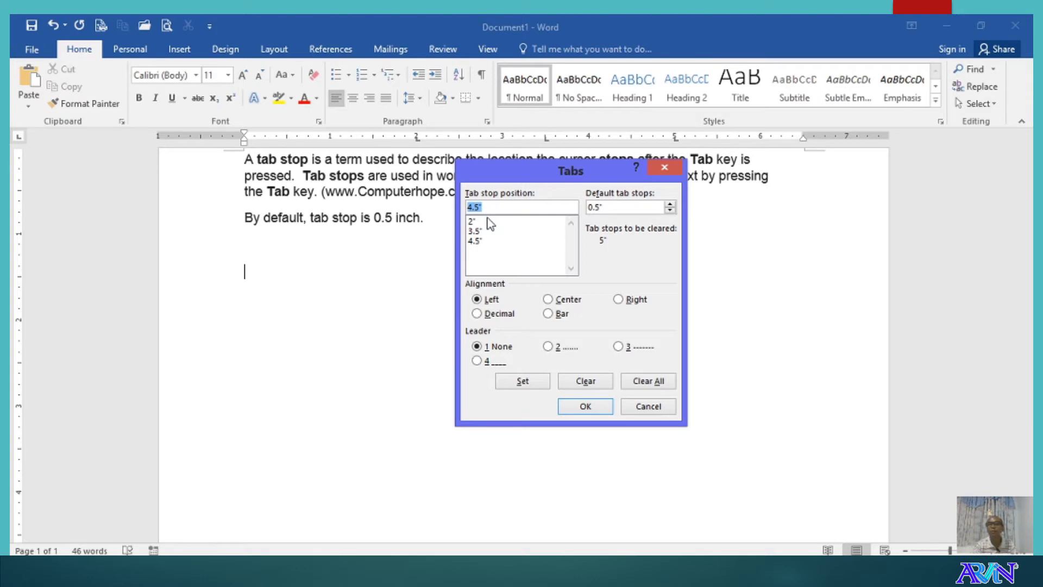
text(5)
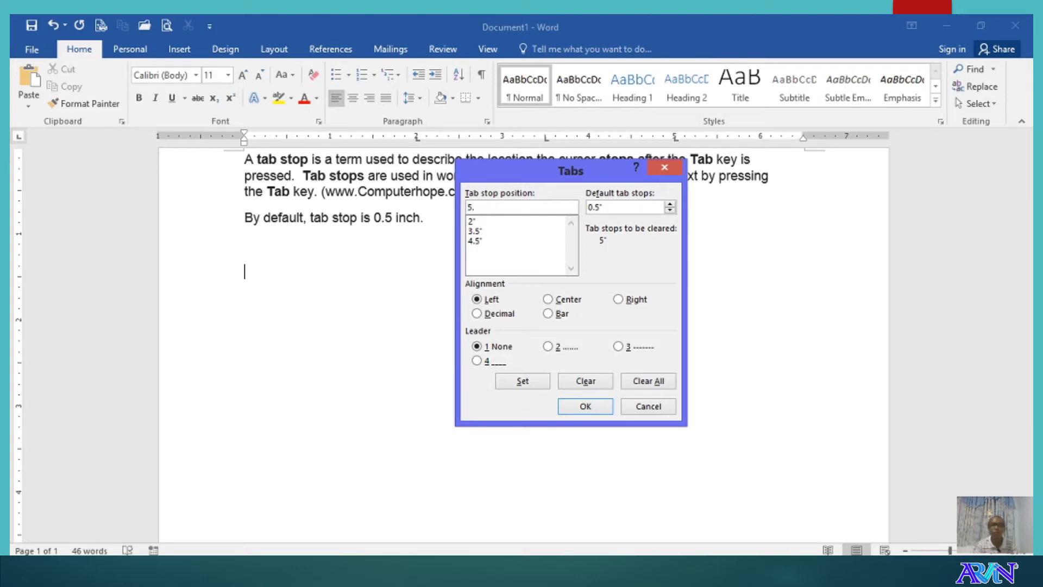
text(.5")
click(620, 300)
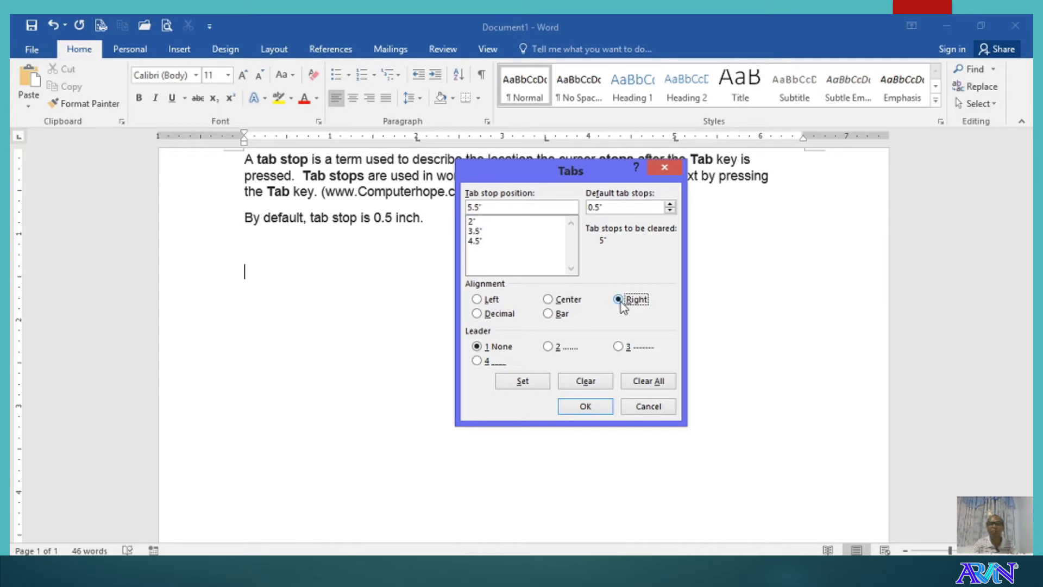
click(530, 380)
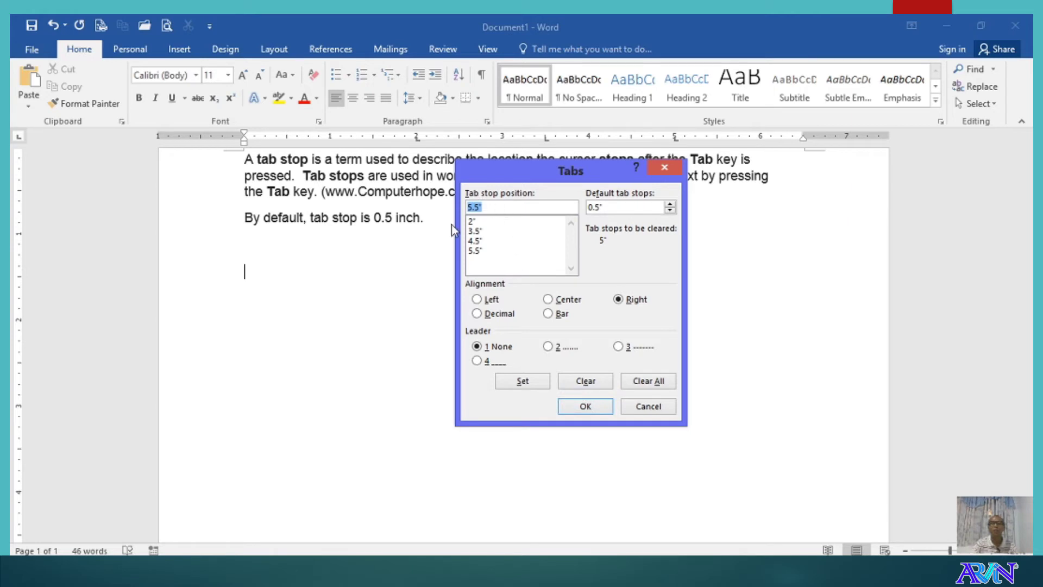
- Confirm the tab stops at 2", 3.5", 4.5" and 5.5" with OK
click(584, 408)
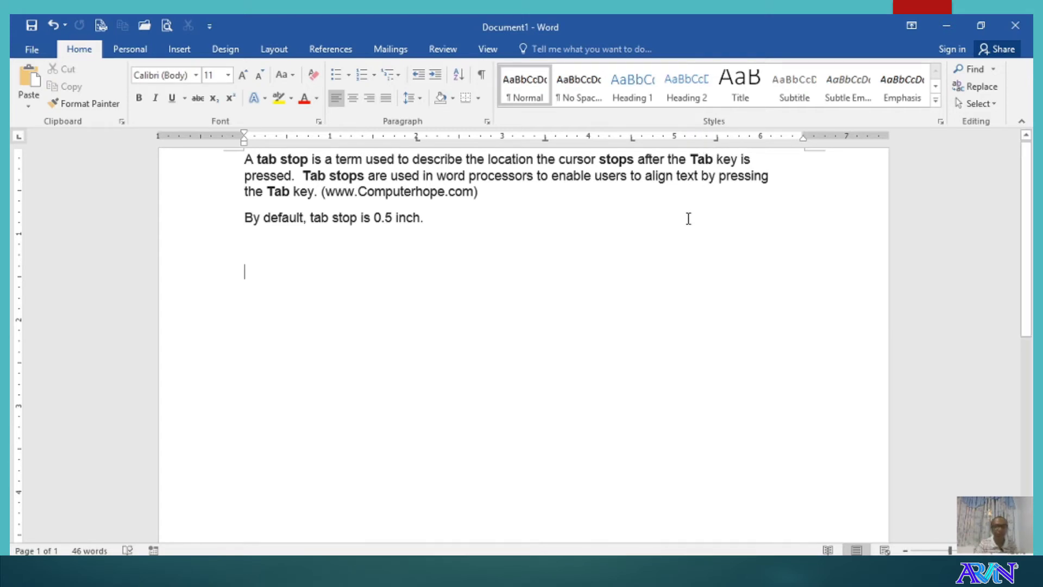
- Type the headings Name, Sex and Birthdate on the new line, correcting typos
text(Na)
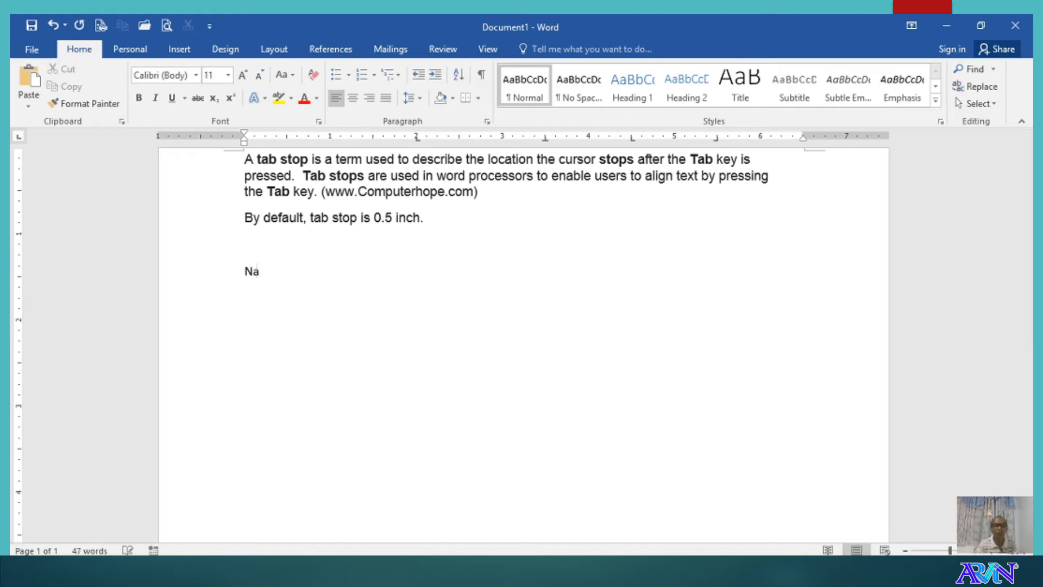
text(me)
text(Sex)
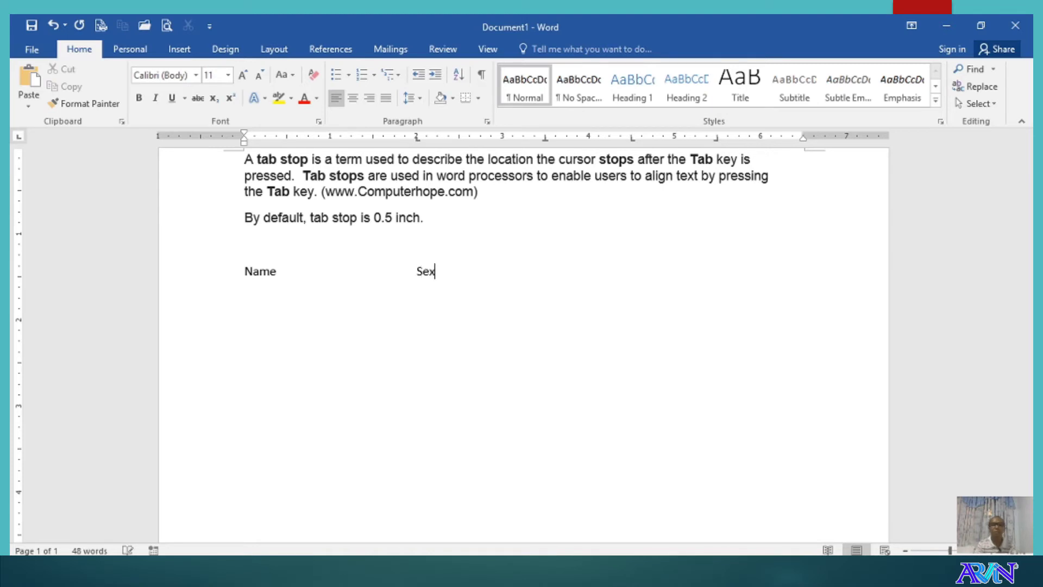
key(Tab)
text(Salar)
key(BackSpace)
key(BackSpace)
key(BackSpace)
key(BackSpace)
key(BackSpace)
text(Bi)
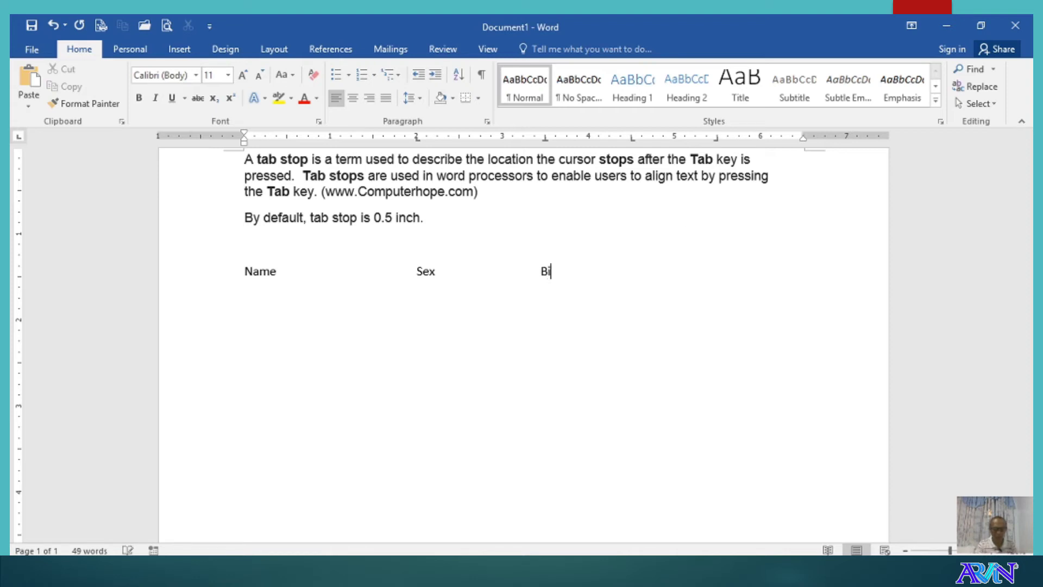
text(rthday)
key(BackSpace)
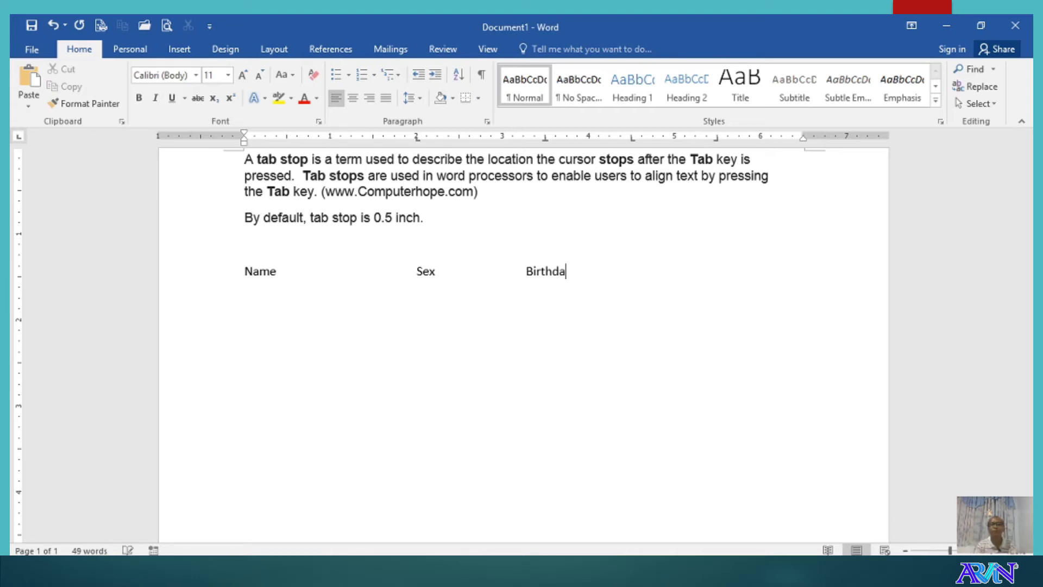
text(te)
key(Tab)
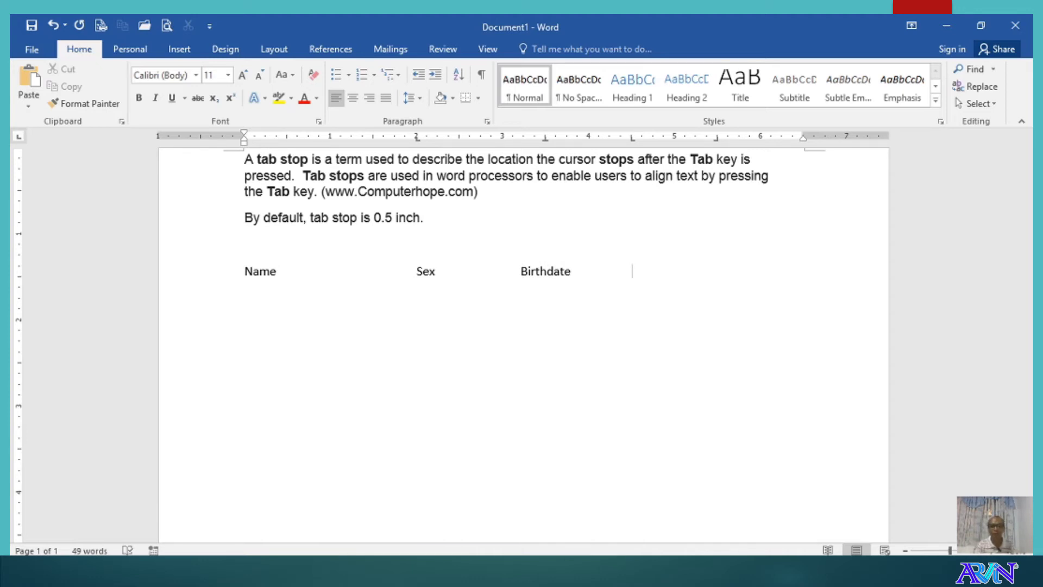
- Add the Position and Salary headings and move the right tab stop to 6"
text(Posi)
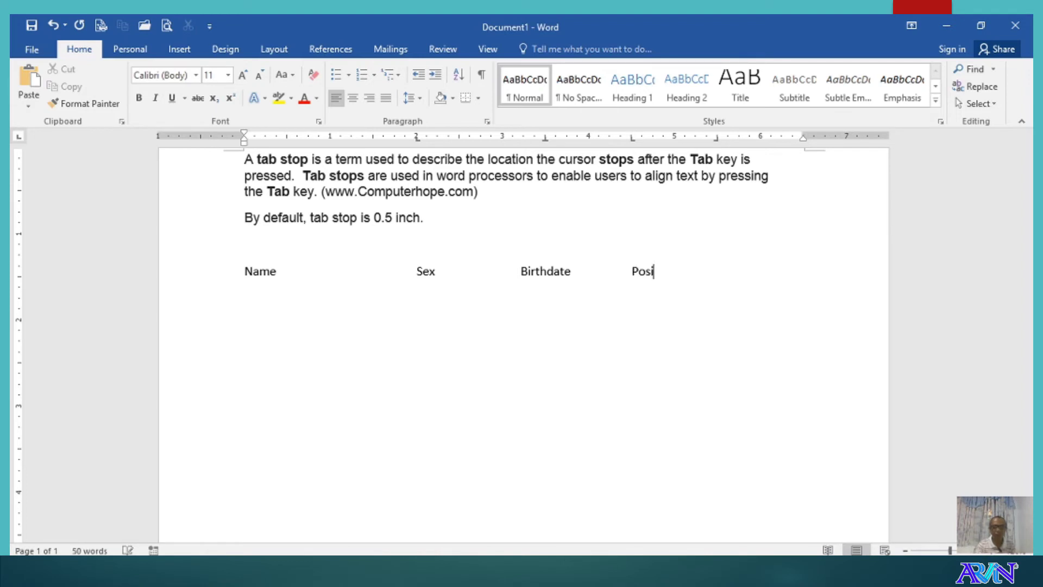
text(tion)
key(Tab)
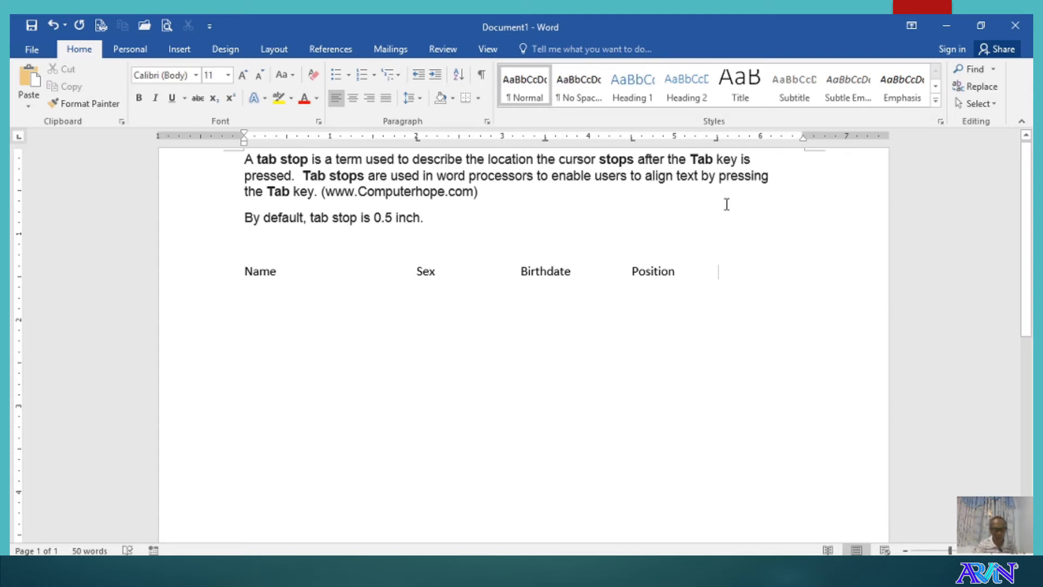
text(Salary)
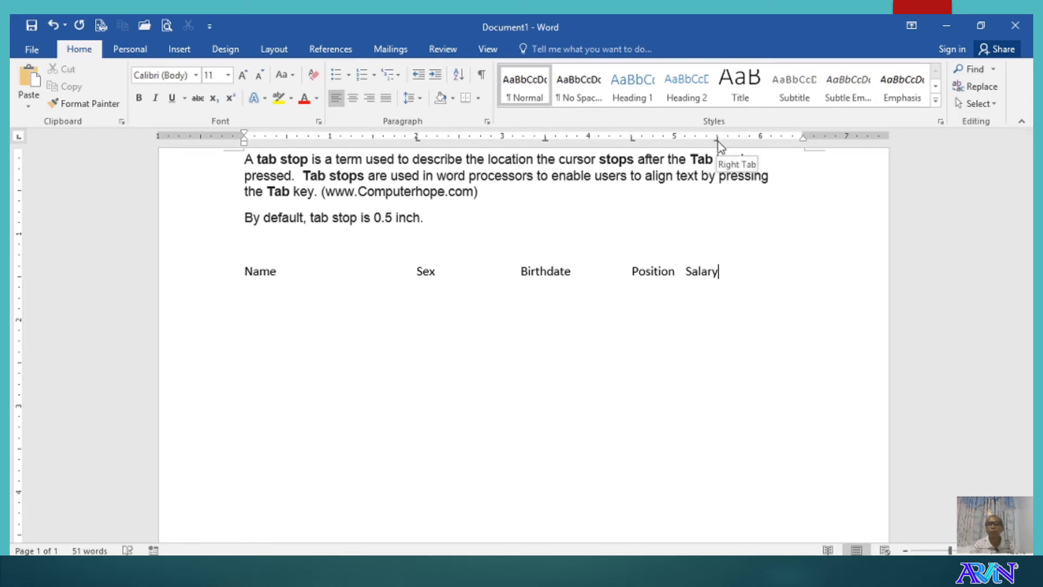
drag(716, 142, 761, 144)
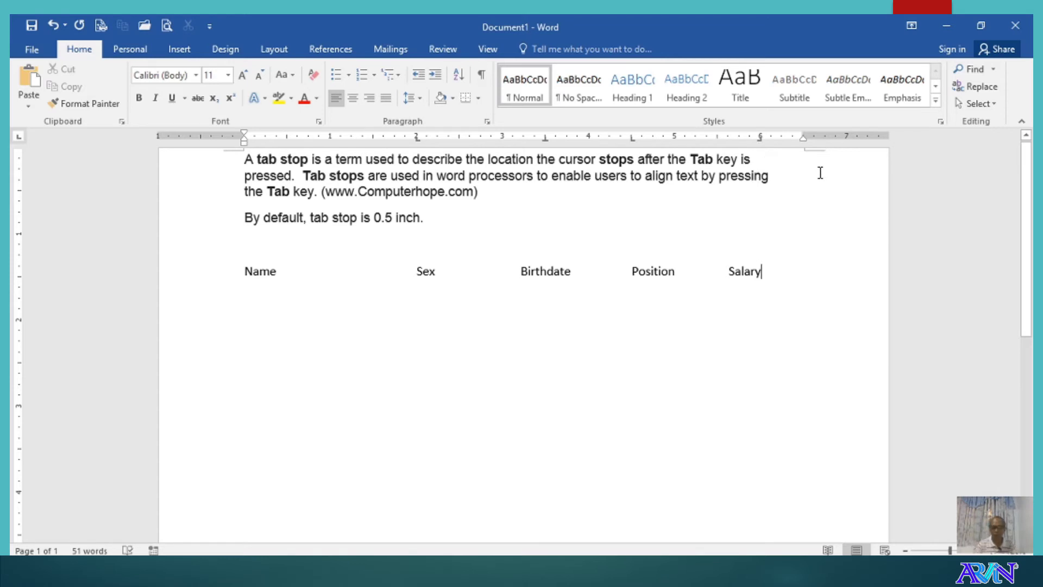
- Enter the first employee's name with M, 12/15/1990, Manager and 50000.00 in their columns
key(Return)
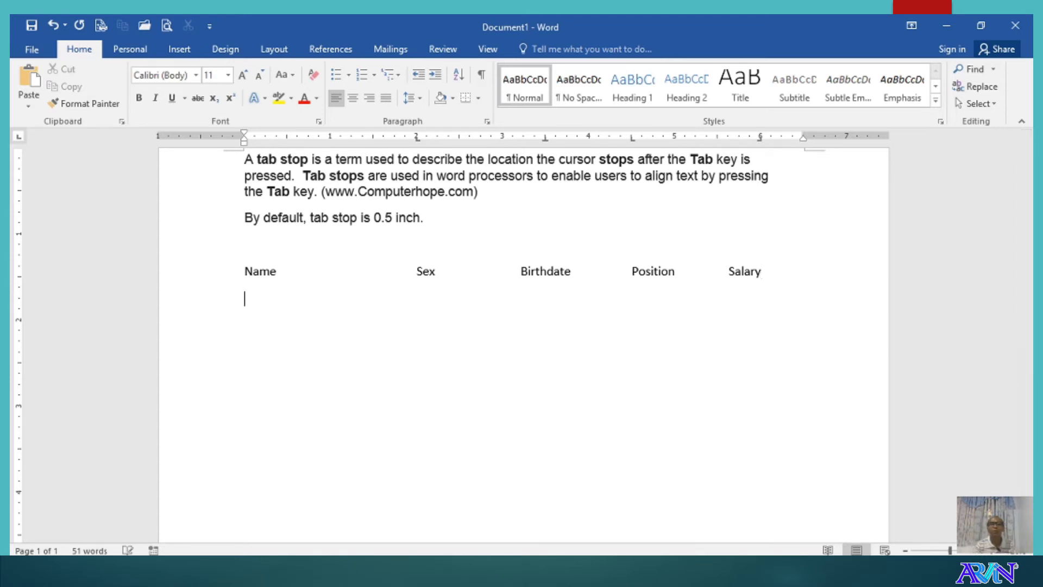
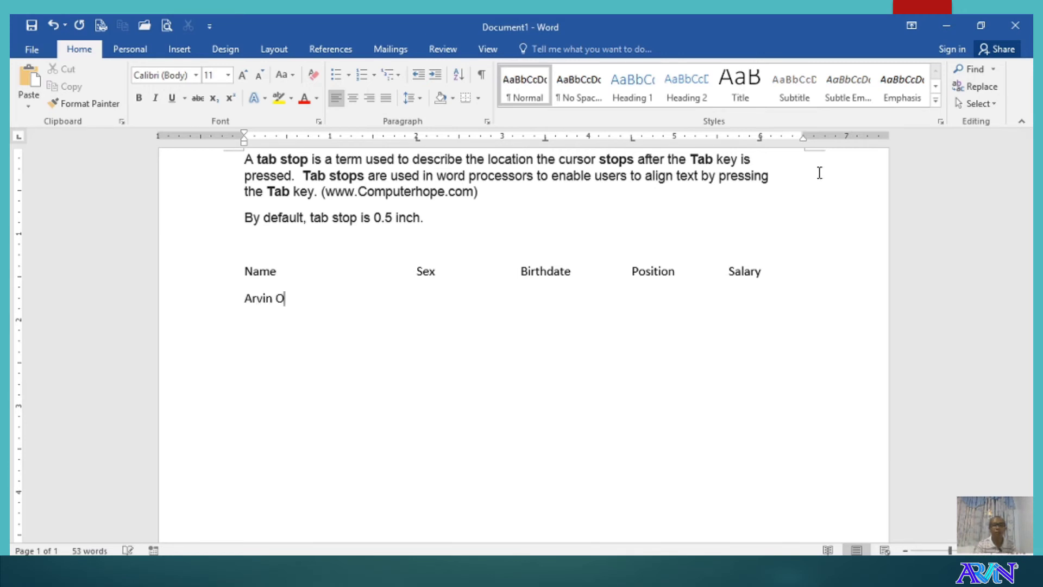
key(Tab)
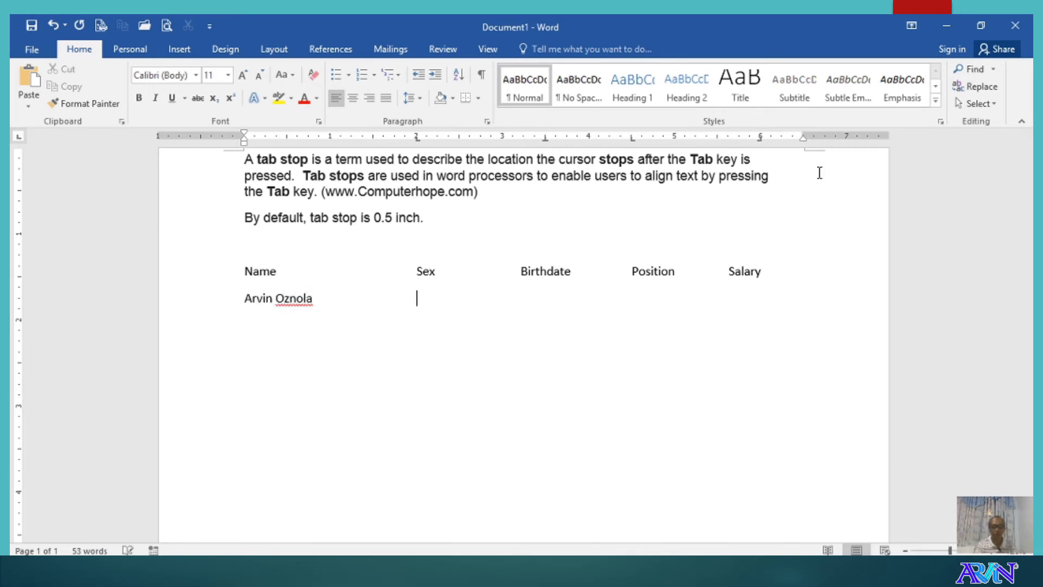
text(M)
key(BackSpace)
text(M	12/1)
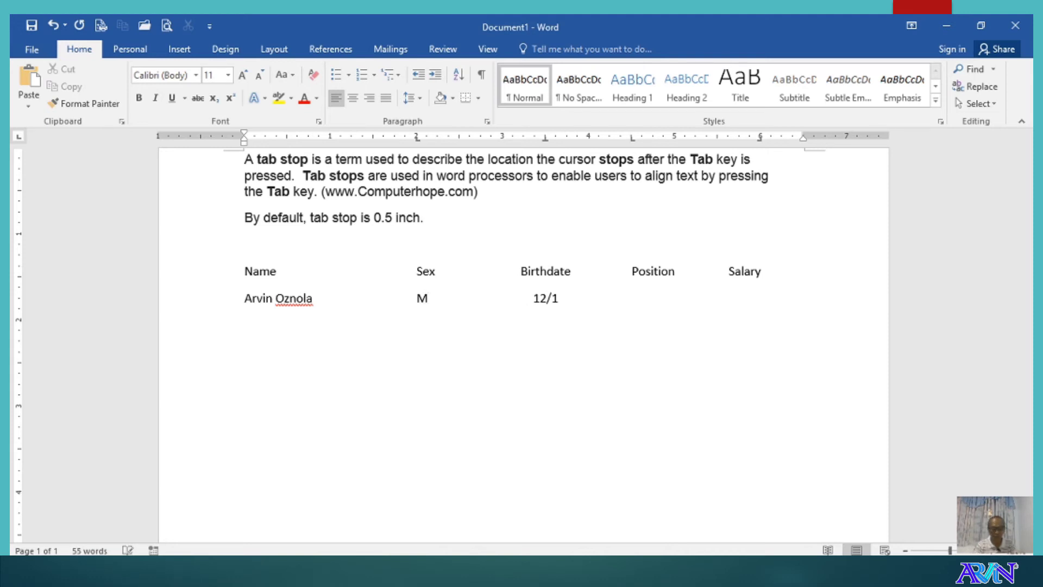
text(5/)
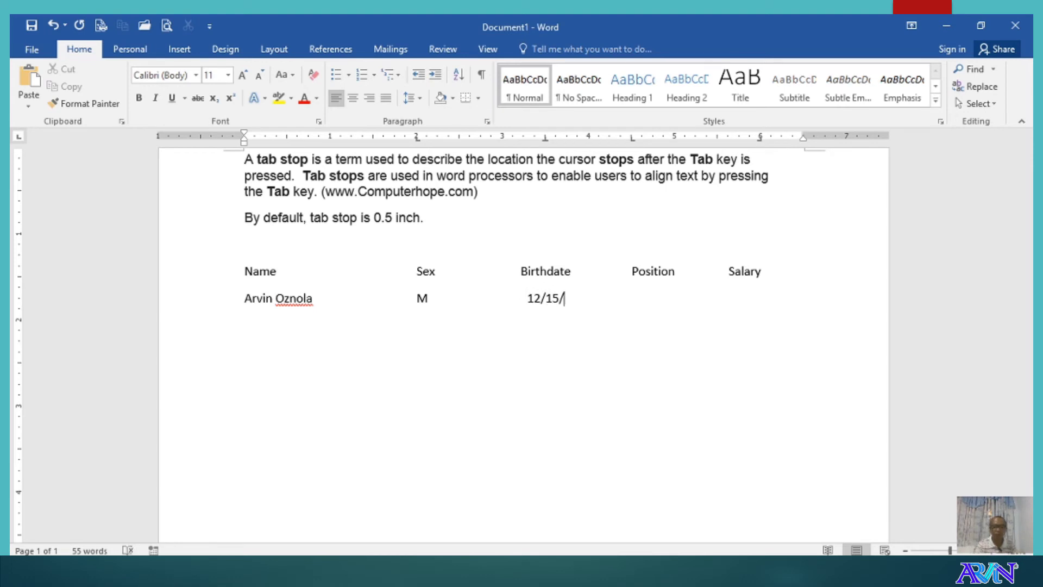
text(19)
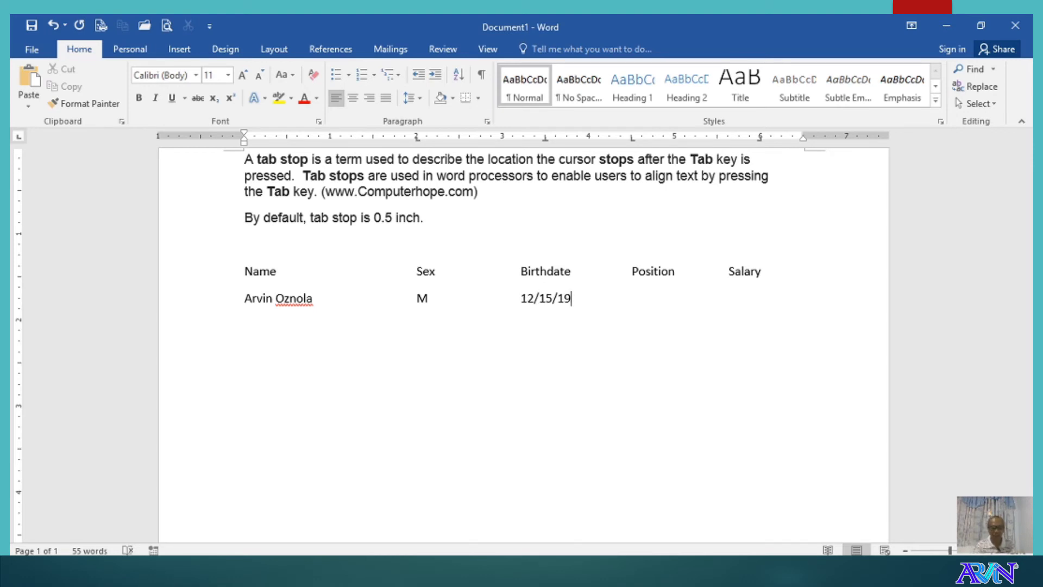
text(90)
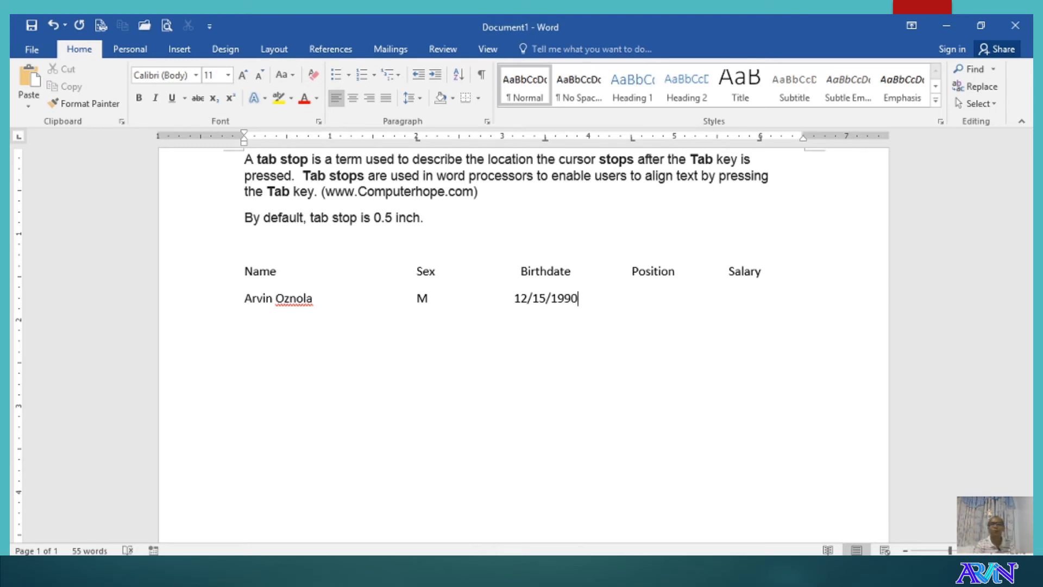
key(Tab)
text(Manager)
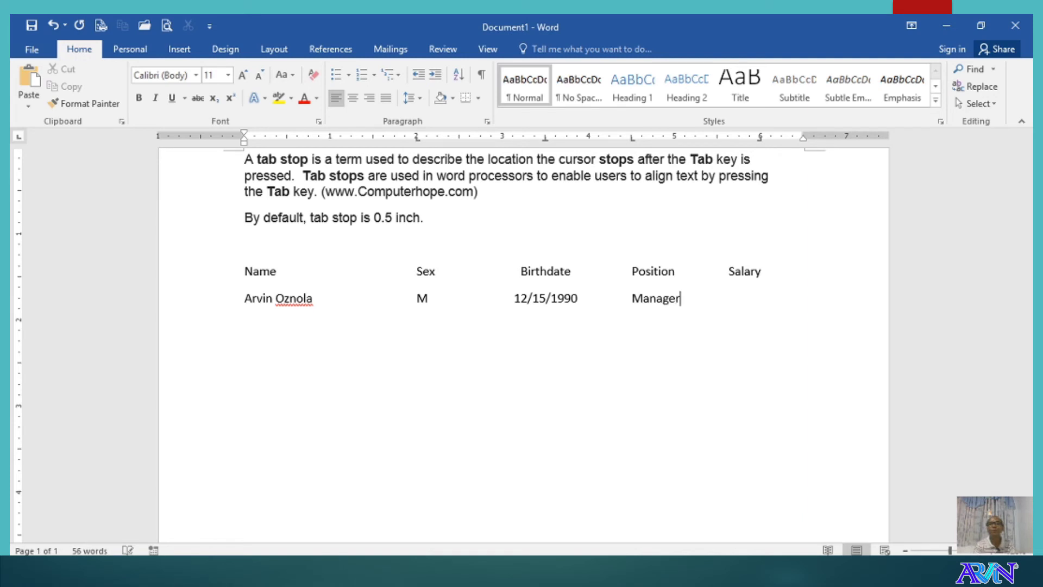
key(Tab)
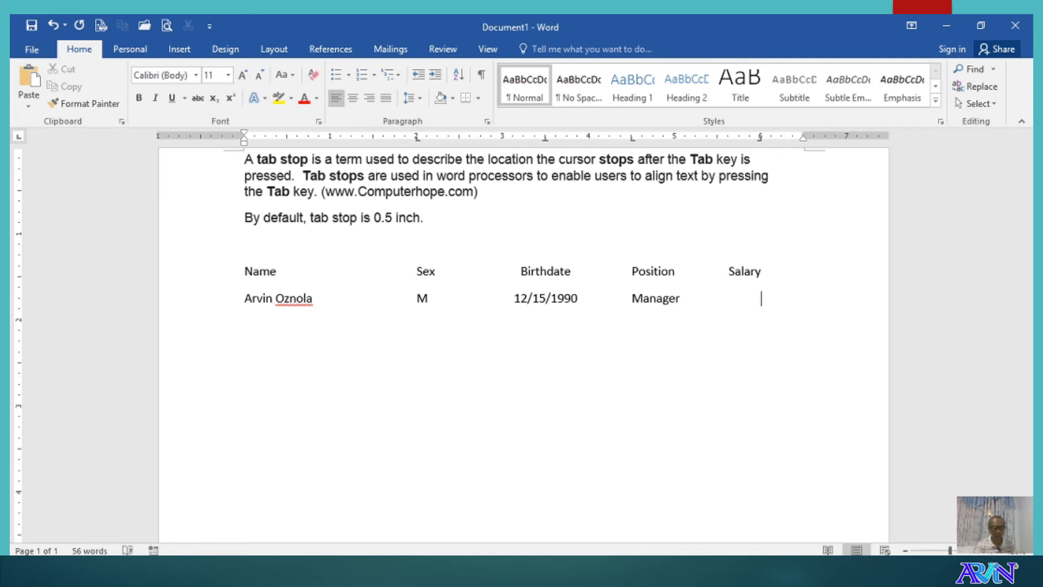
text(50000)
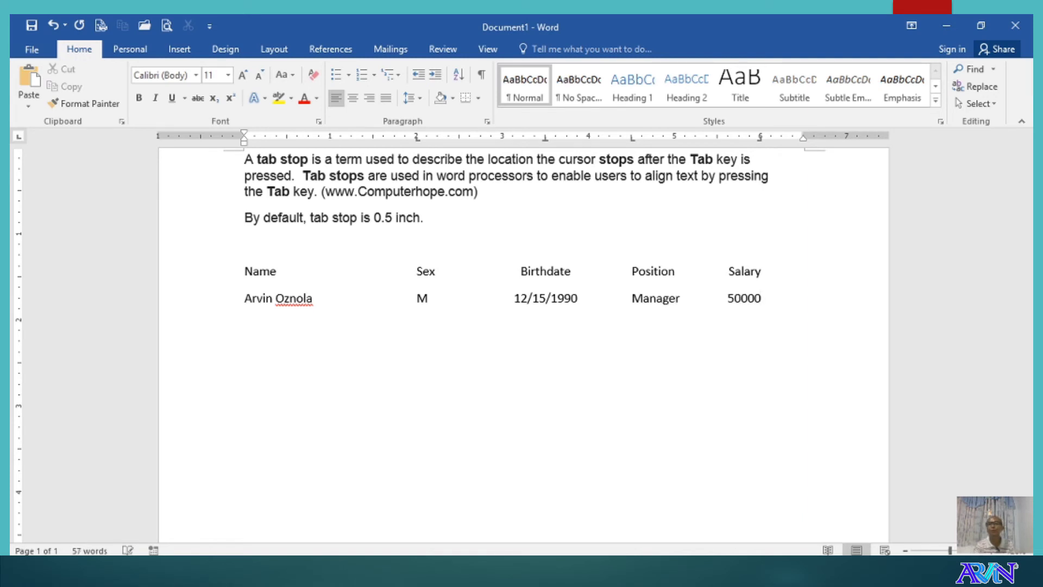
text(00)
key(Return)
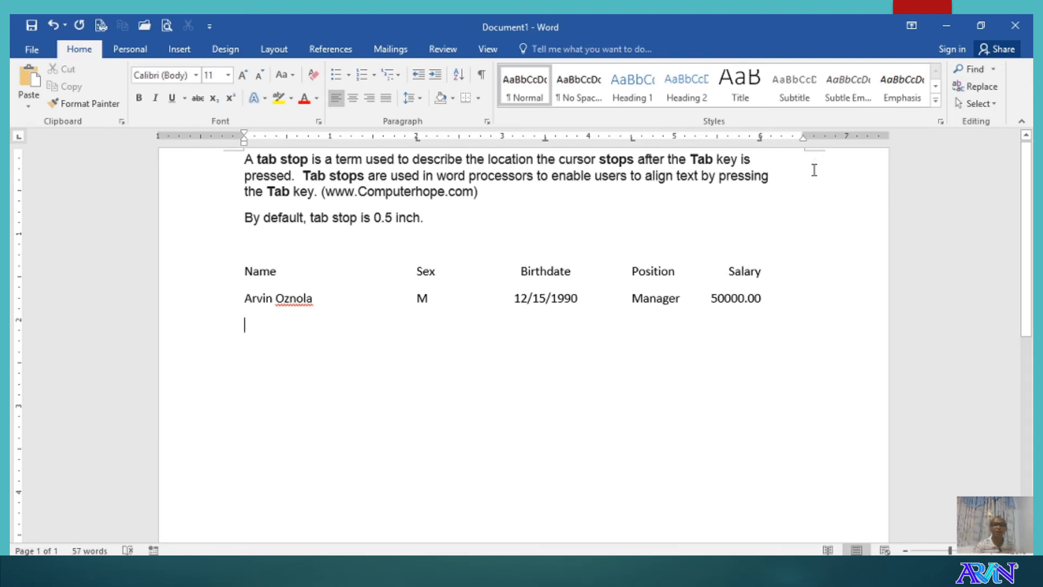
- Enter the second employee's name with M, 10/10/1991, Asst. Mgr. and 40000.00
text(Ju)
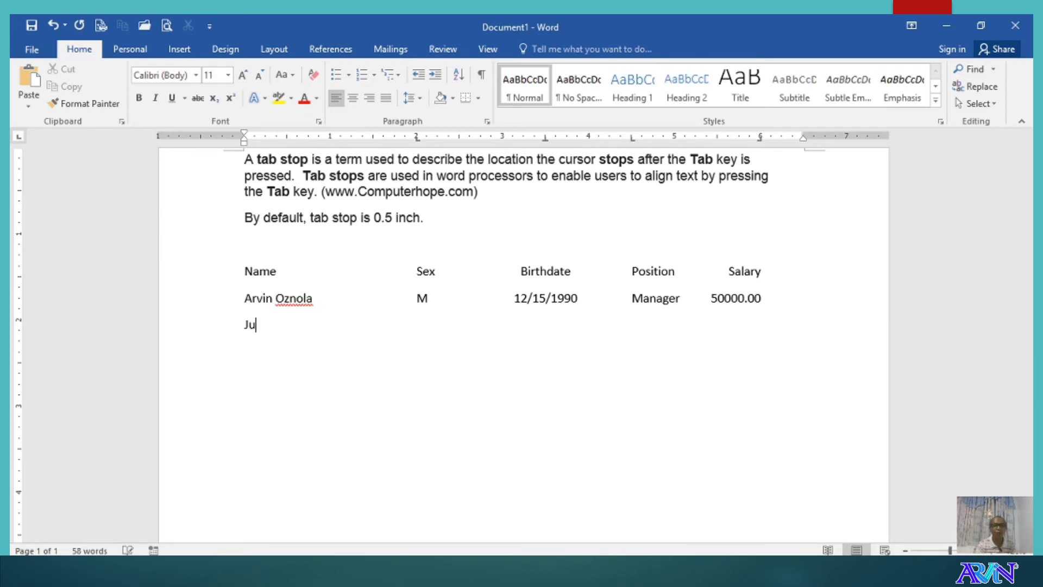
text(an dela )
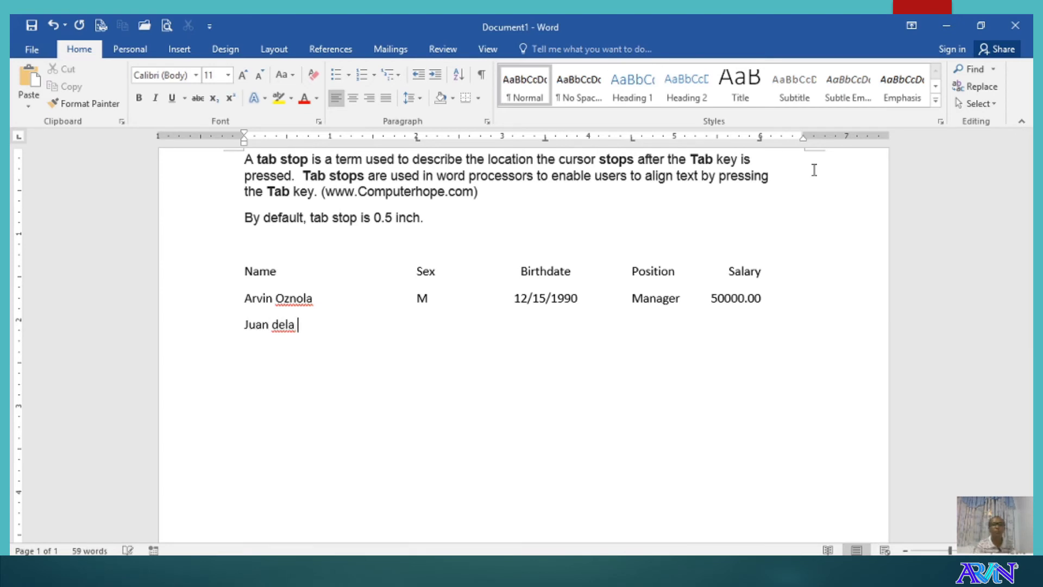
text(Cruz)
key(Tab)
text(M)
key(Tab)
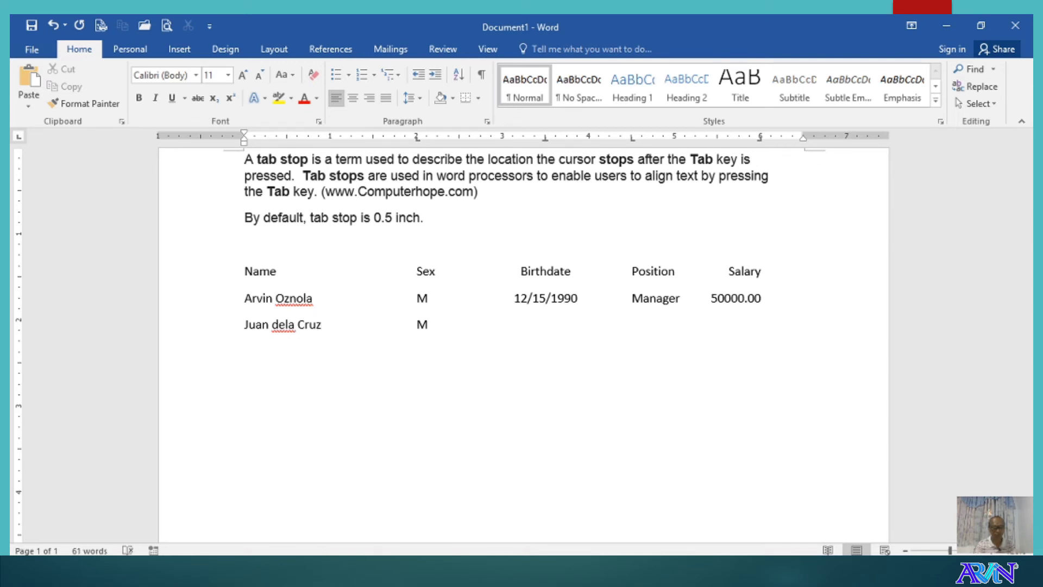
text(10/10)
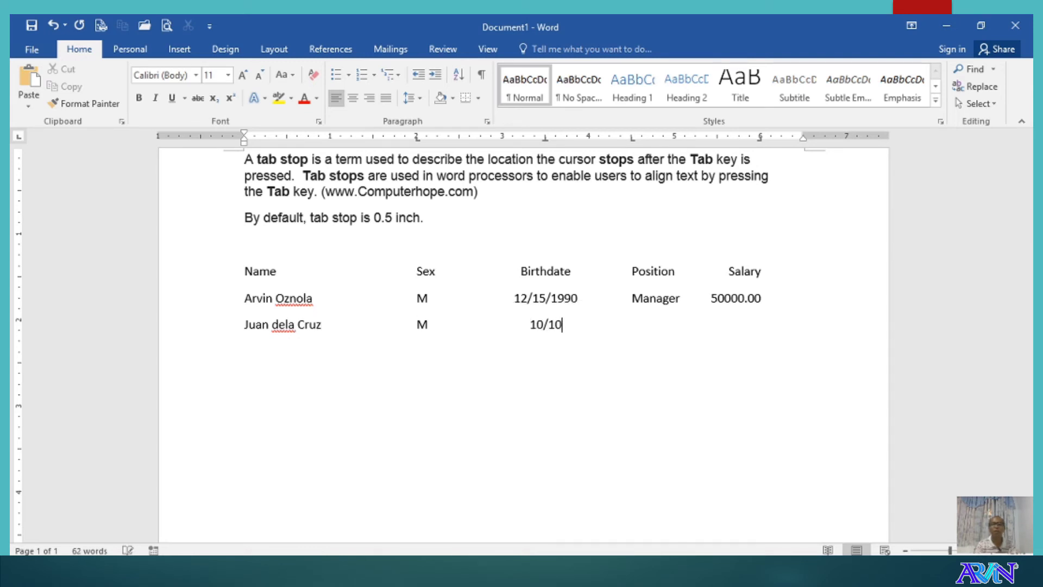
text(/19)
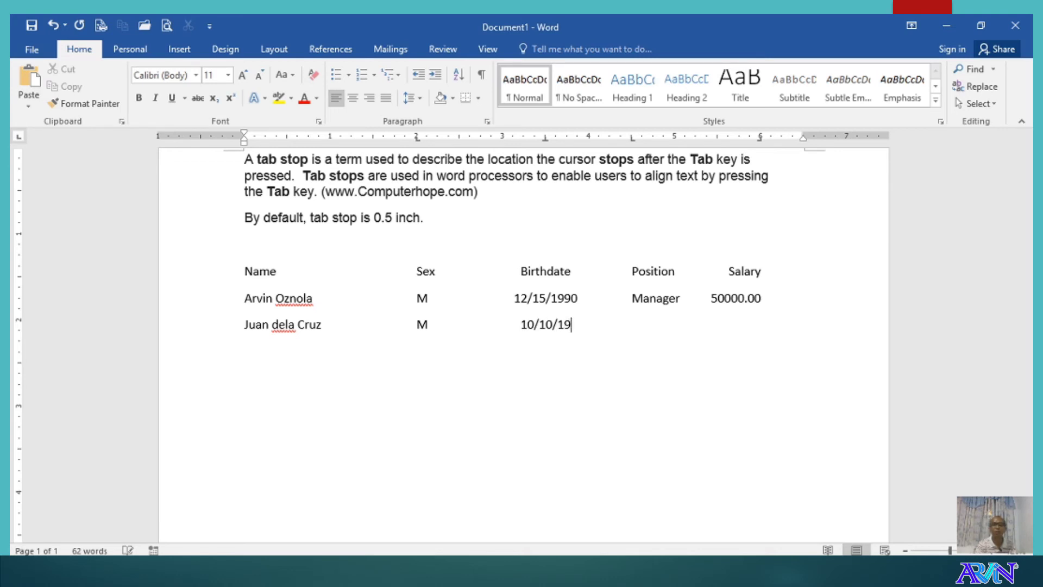
text(0)
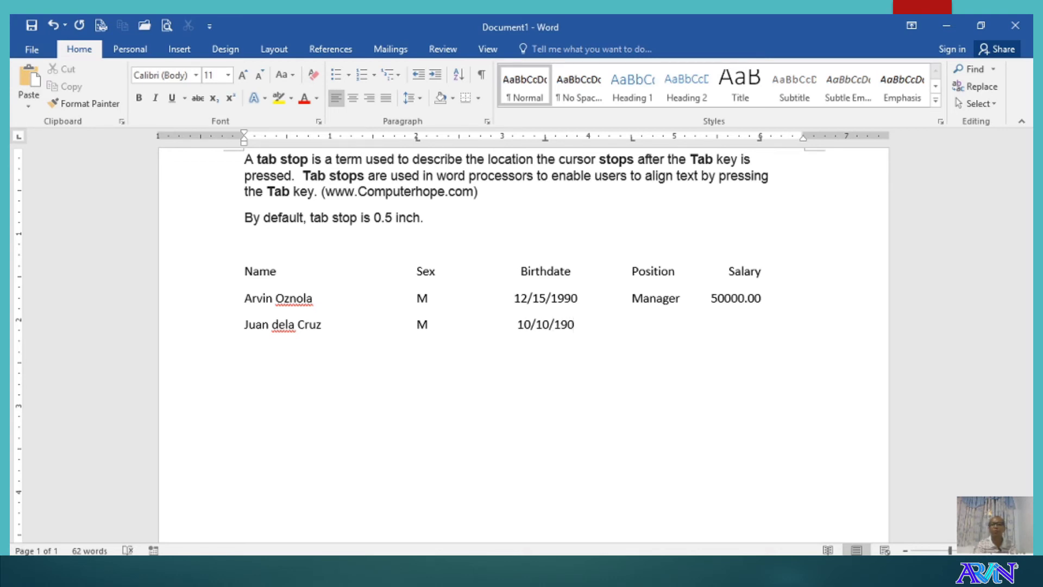
key(BackSpace)
text(91)
key(Tab)
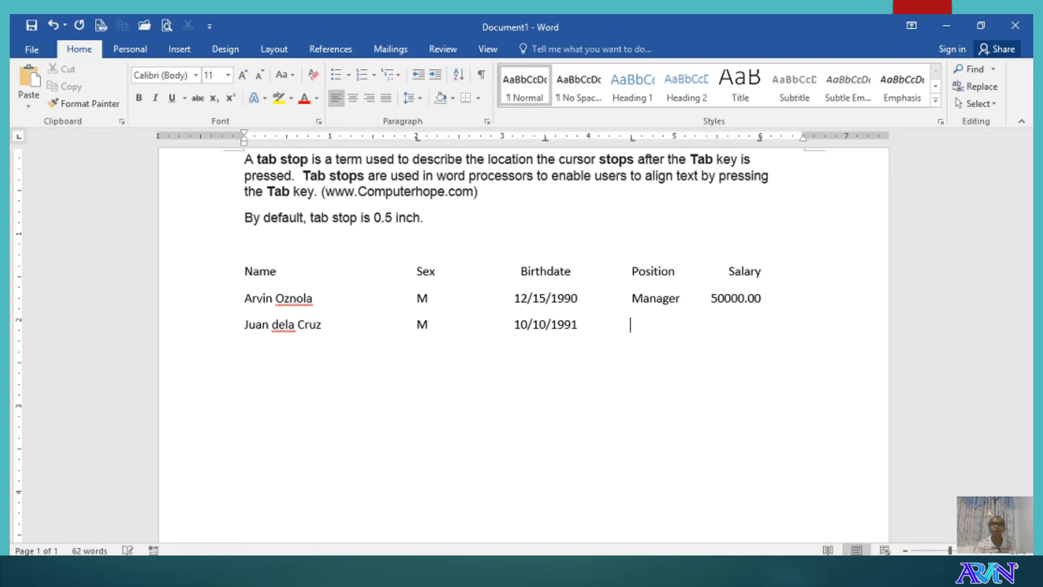
text(Asst. Mgr.)
key(Tab)
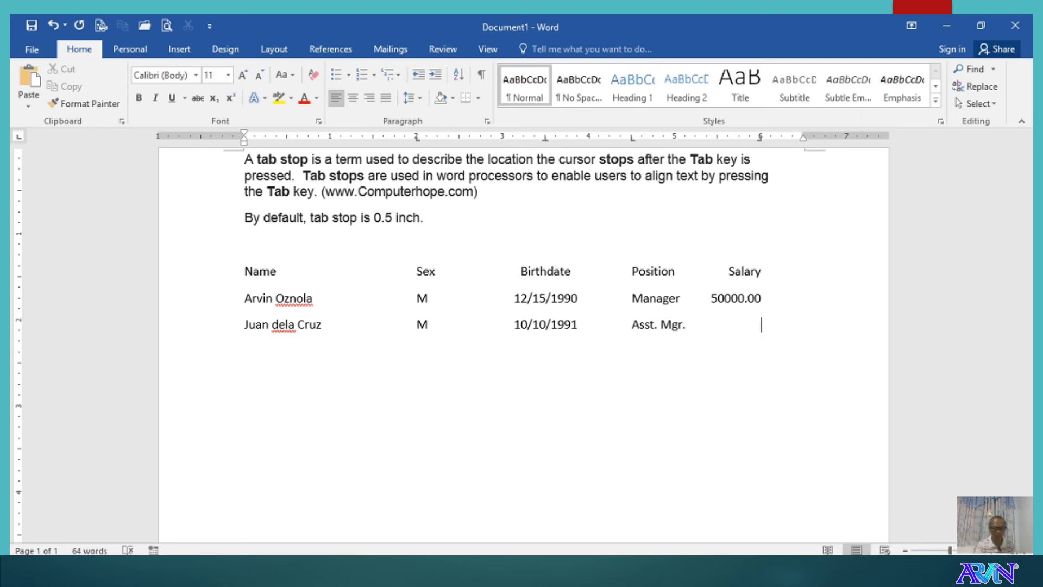
text(40000)
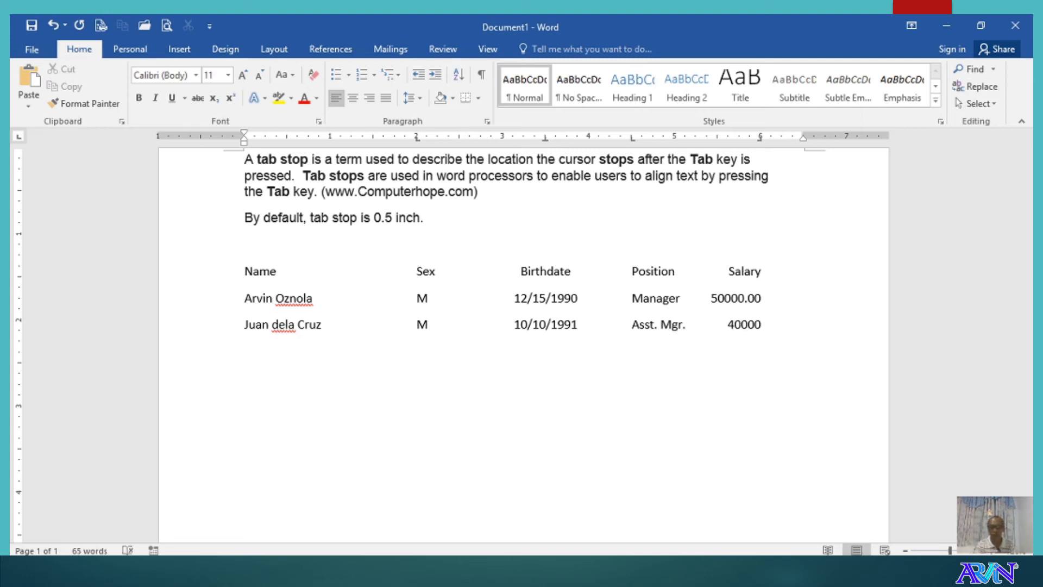
text(.00)
key(Return)
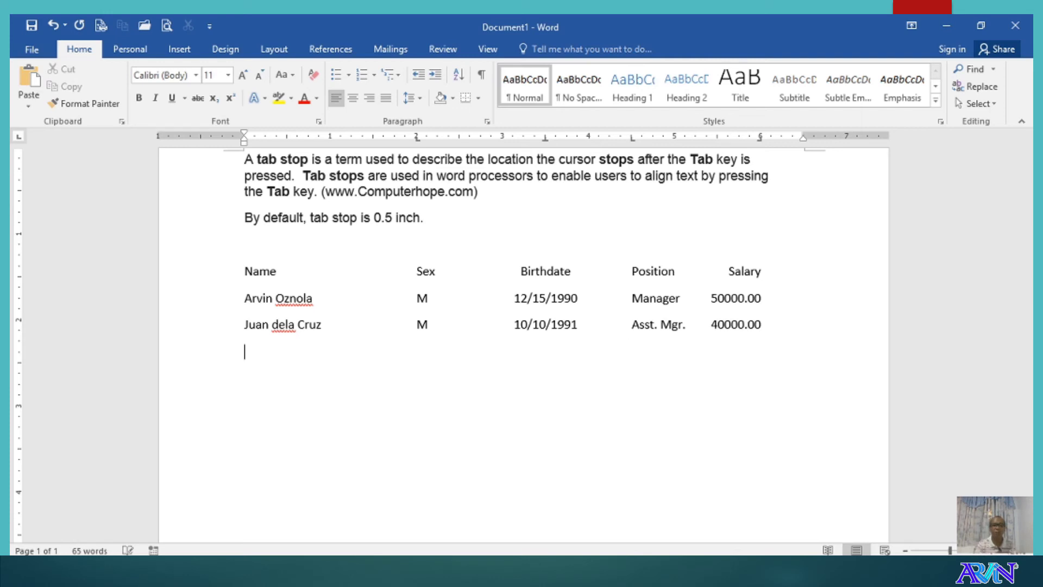
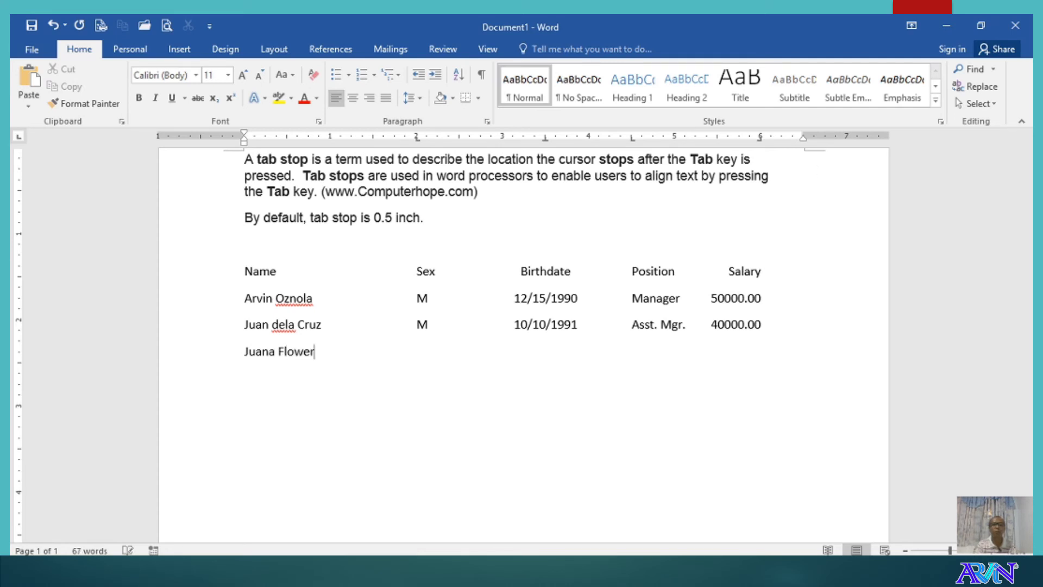
- Type the third employee row (name, F, 02/14/1980, Clerk, 35000.00) and begin the fourth employee's name
key(Tab)
text(F)
key(Tab)
text(02/14)
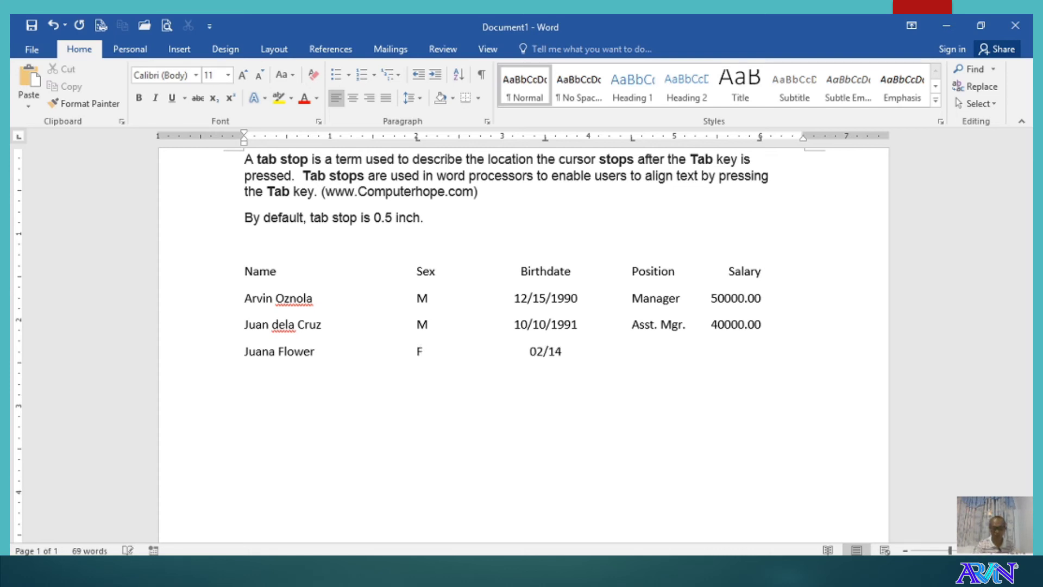
text(/)
text(1980)
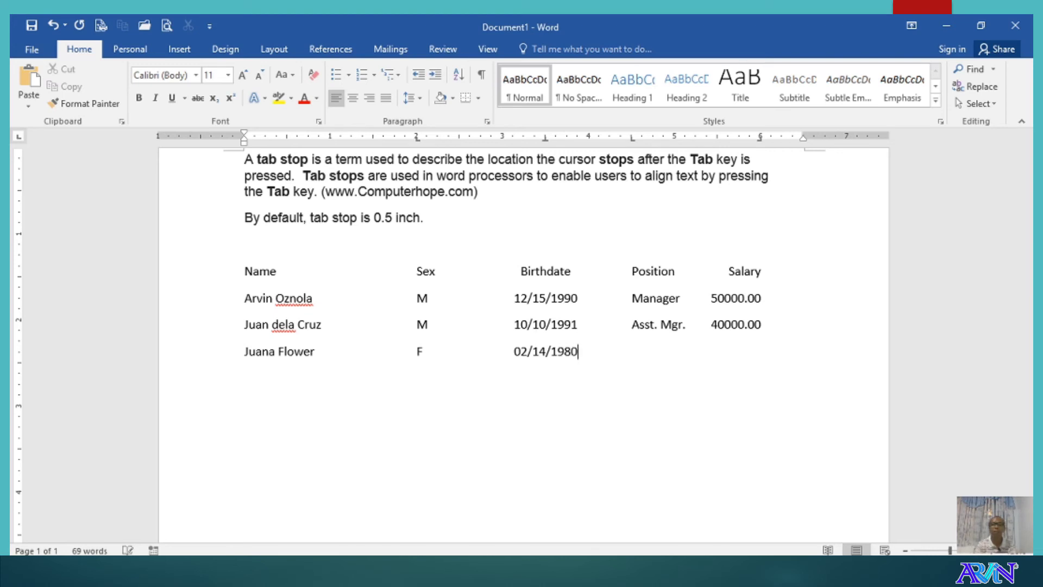
key(Tab)
text(Clerk	)
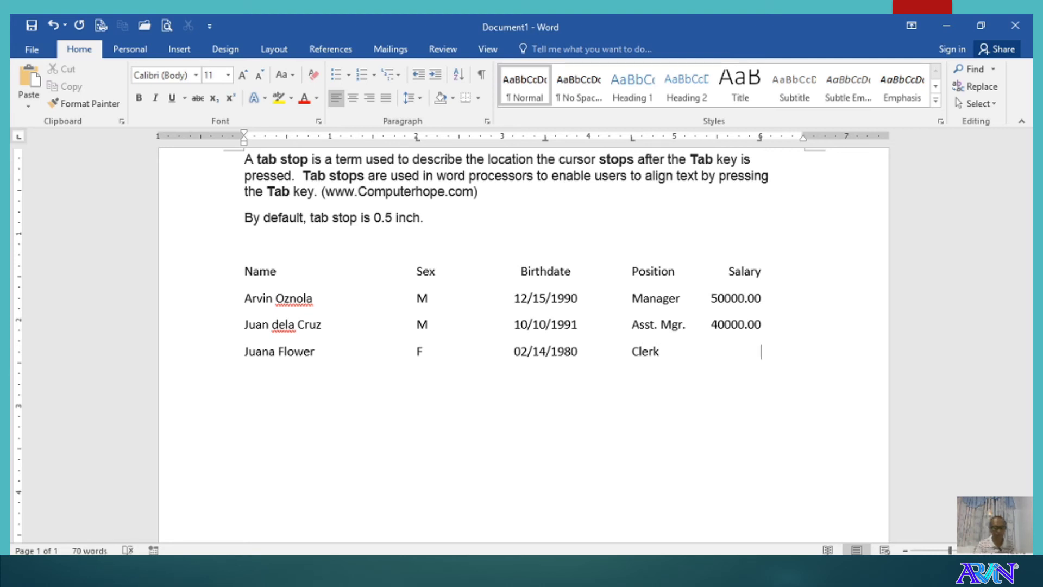
text(3500)
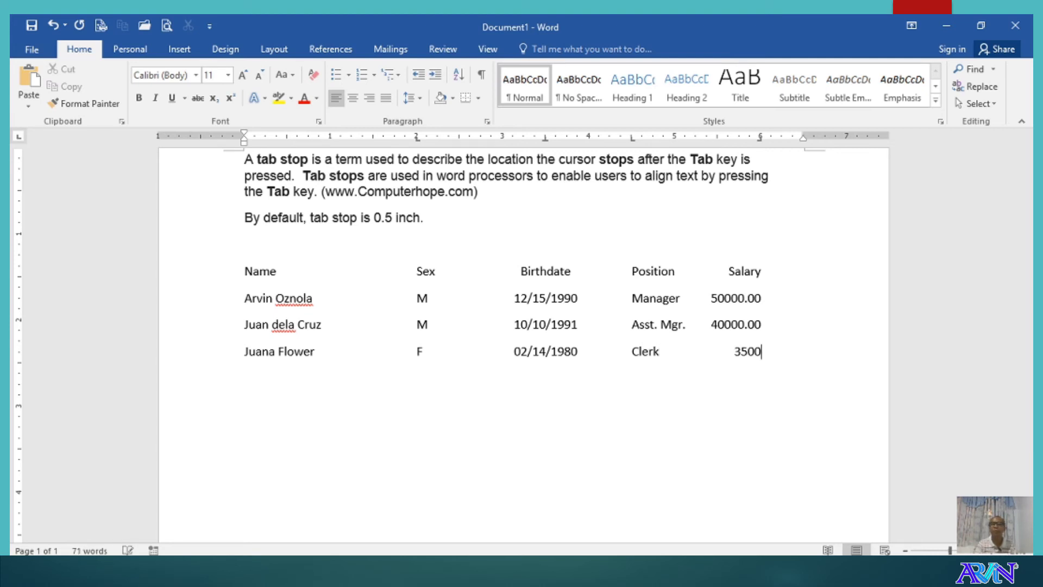
text(0.00)
key(Return)
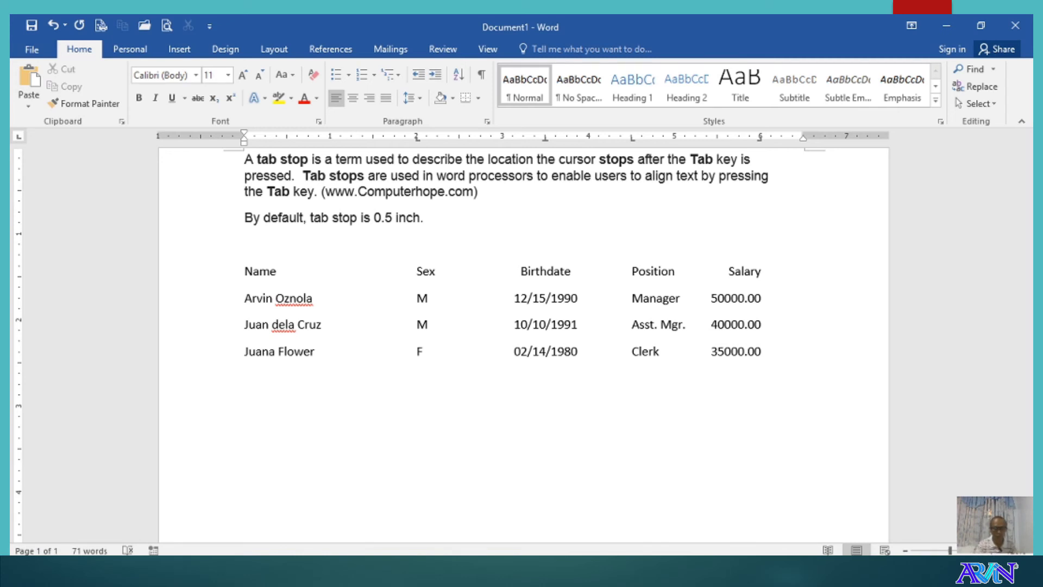
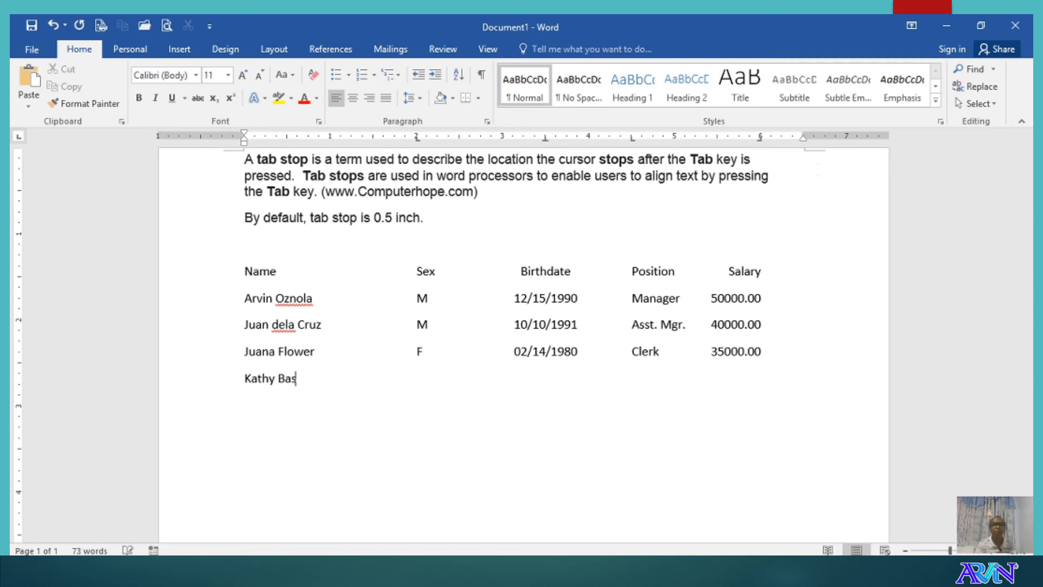
- Complete the fourth row with F, 01/21/1985, Supervisor and 45000.00, then start a new line
key(Tab)
text(F)
key(Tab)
text(01/)
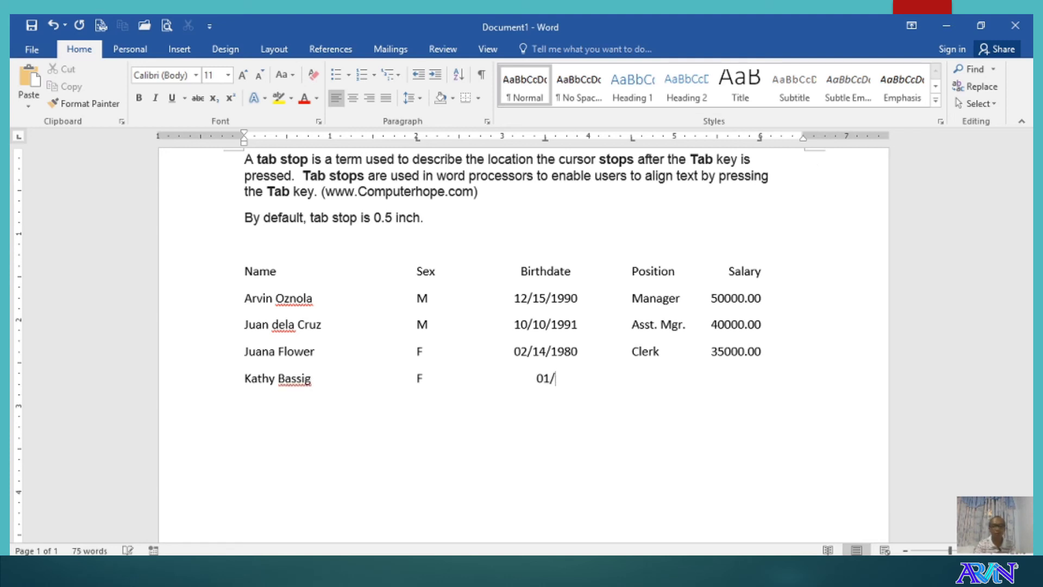
text(21/1985)
key(Tab)
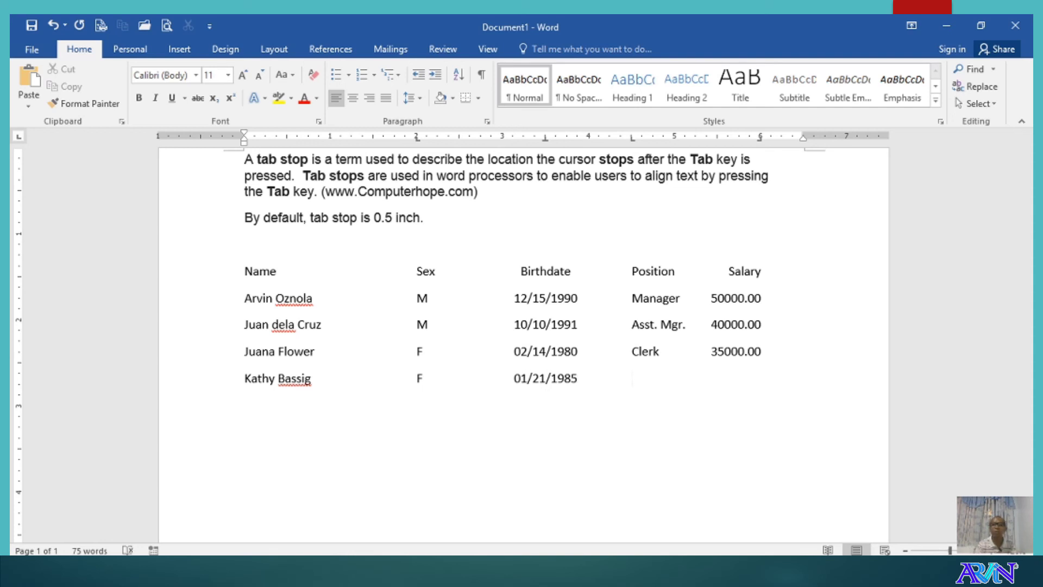
text(Supervisor)
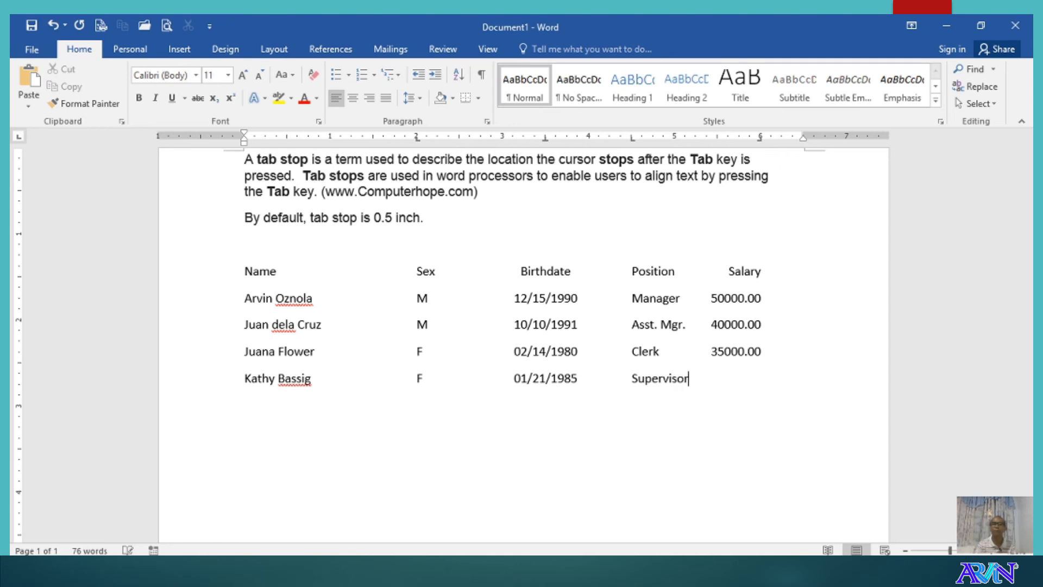
key(Tab)
text(45000.00)
key(Return)
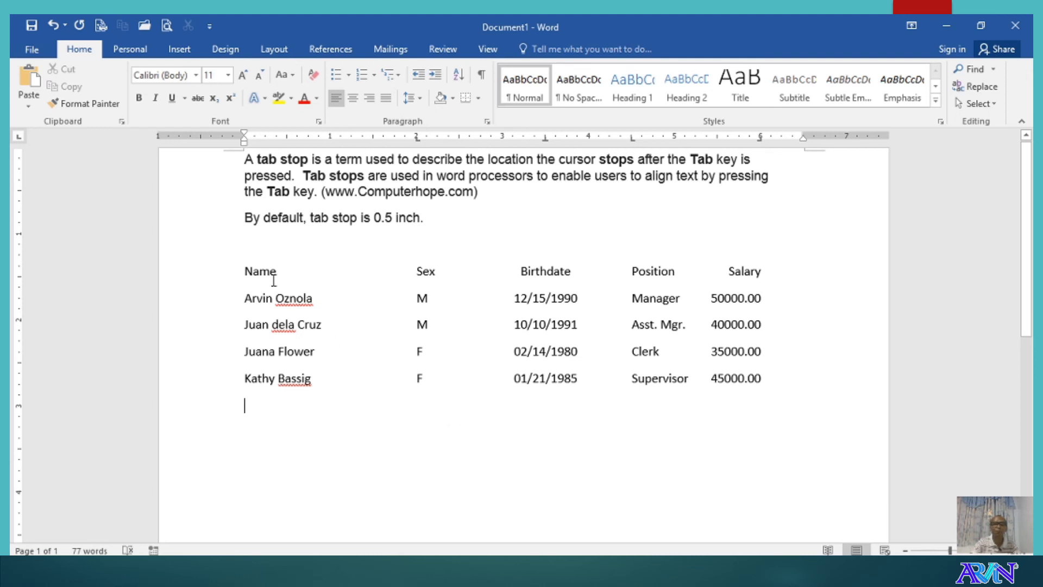
- Select the whole employee list including the header, and bring up Insert's Table menu
drag(243, 270, 765, 387)
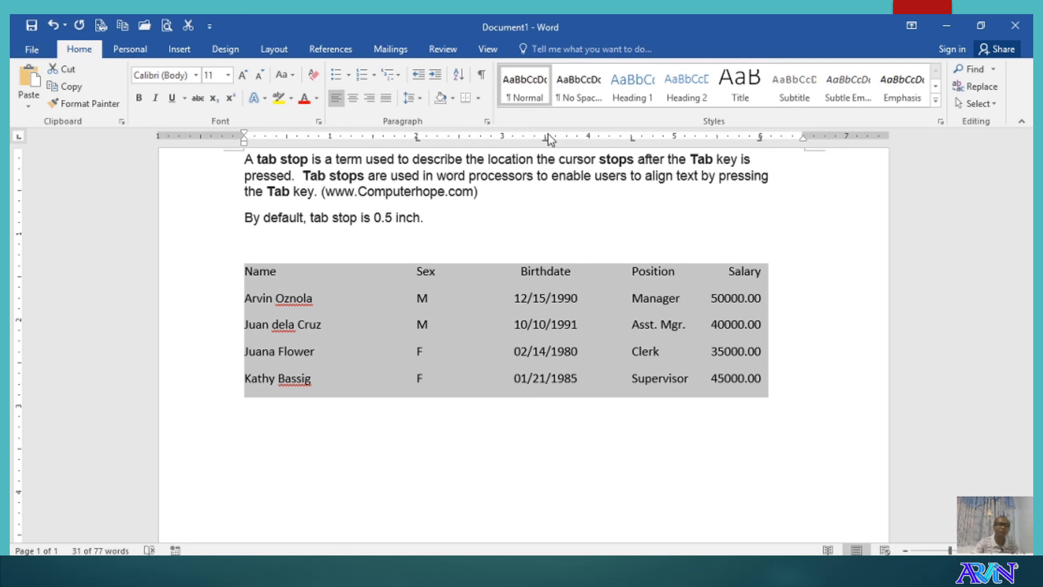
click(177, 50)
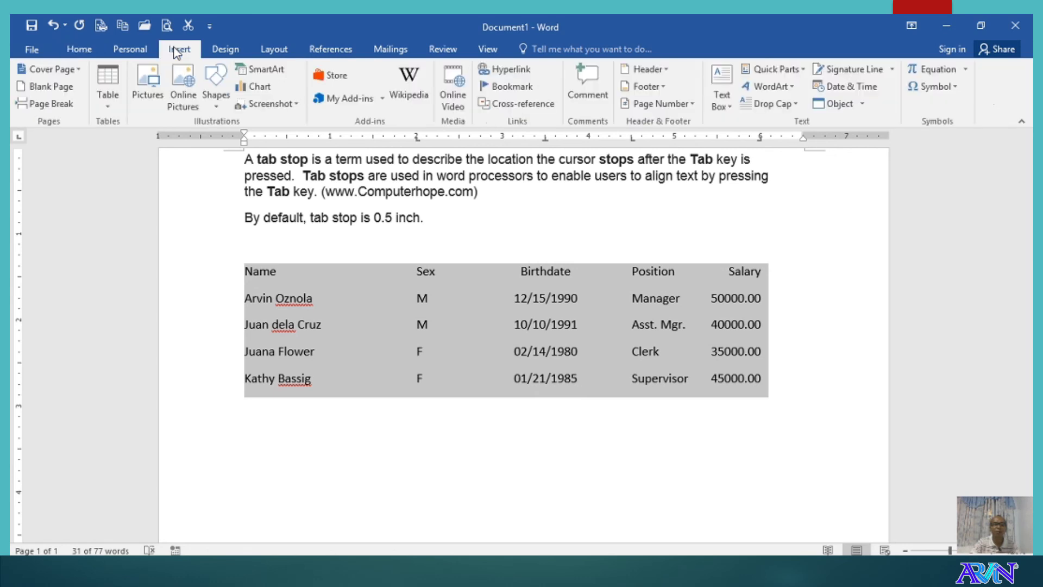
click(107, 81)
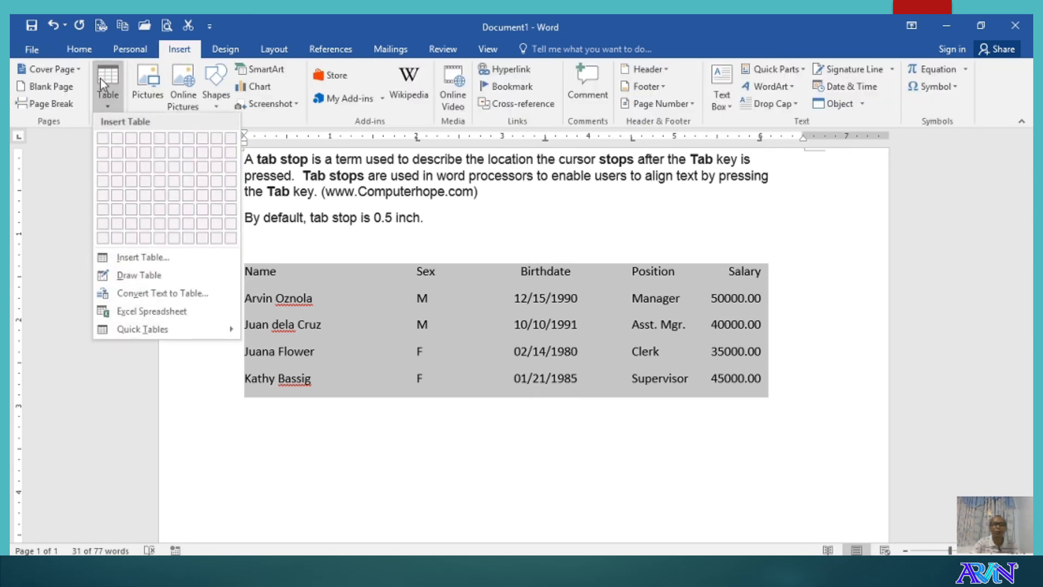
- Convert the selected text to a 5-column table separated at tabs
click(180, 294)
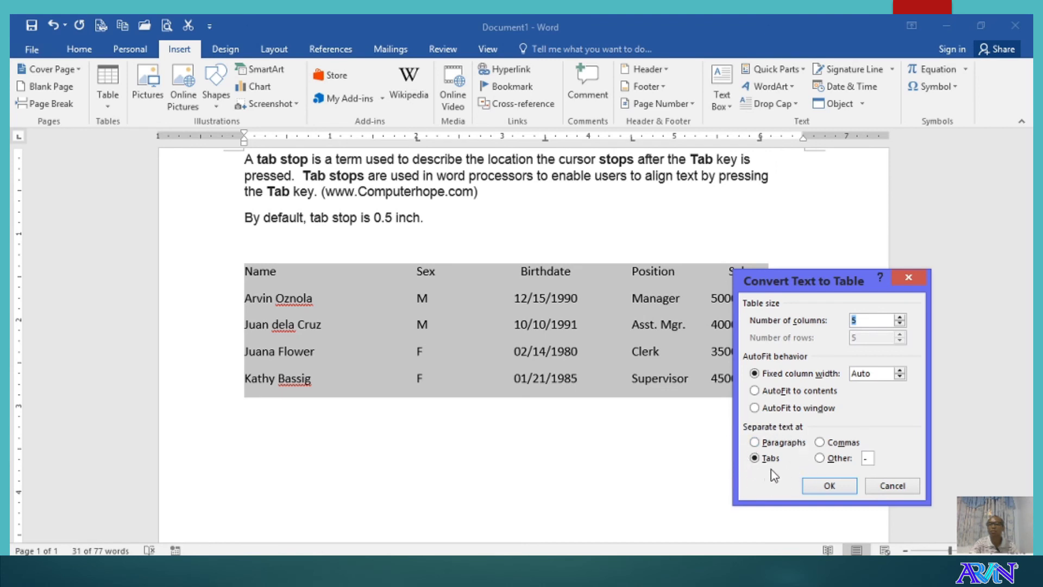
click(824, 487)
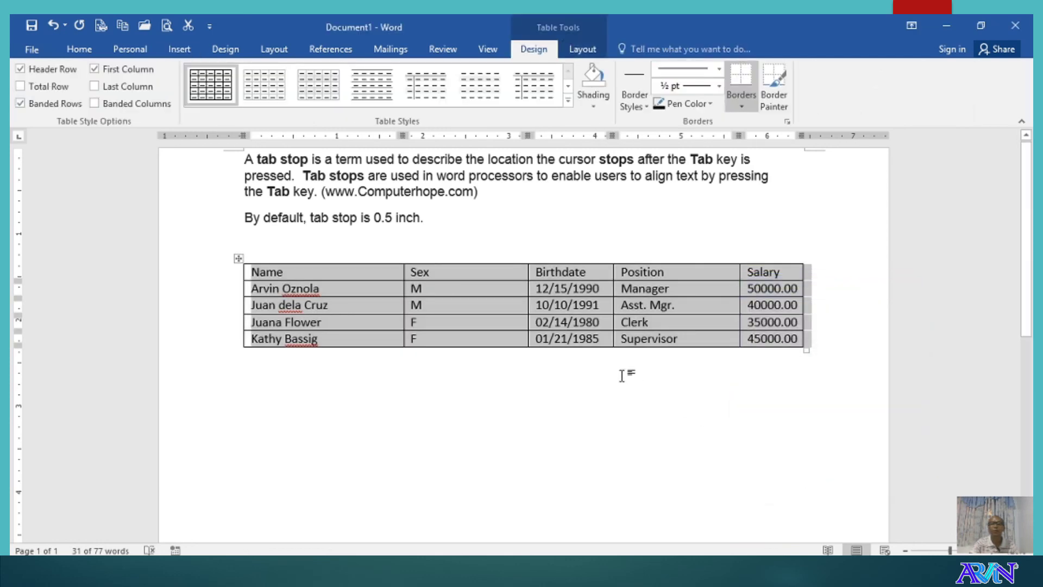
click(595, 380)
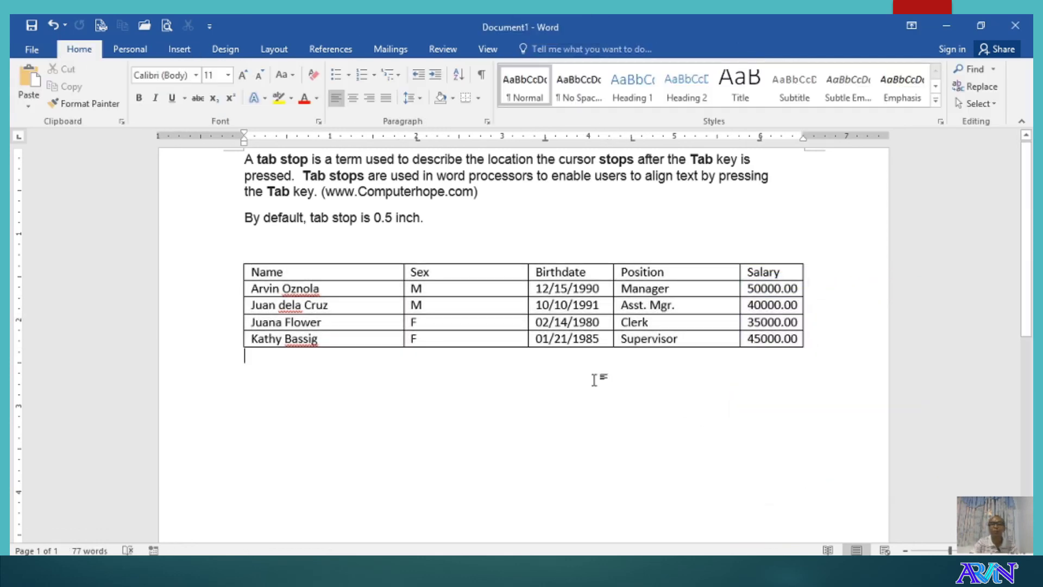